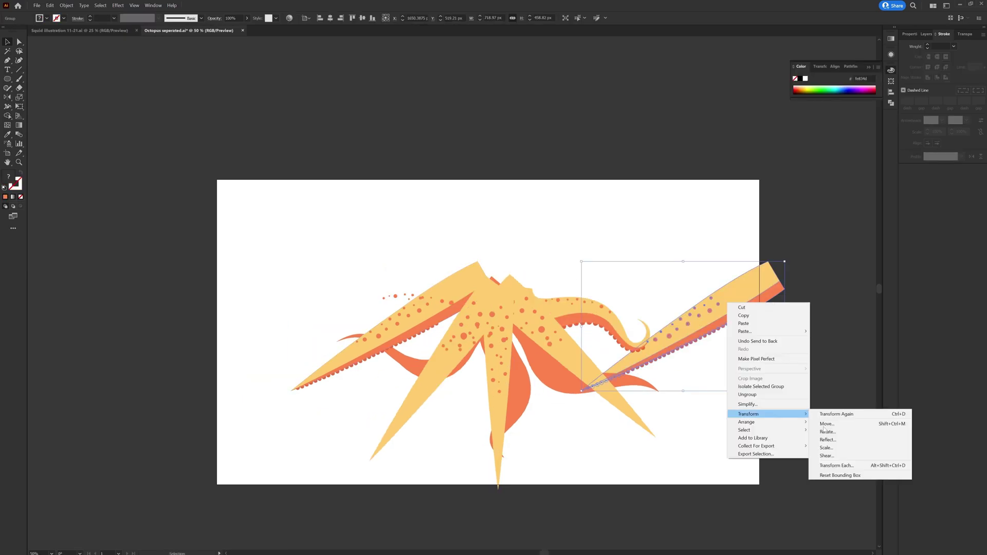
# Reflect the selected spotted tentacle copy to mirror it for the opposite side of the octopus.
pyautogui.click(849, 430)
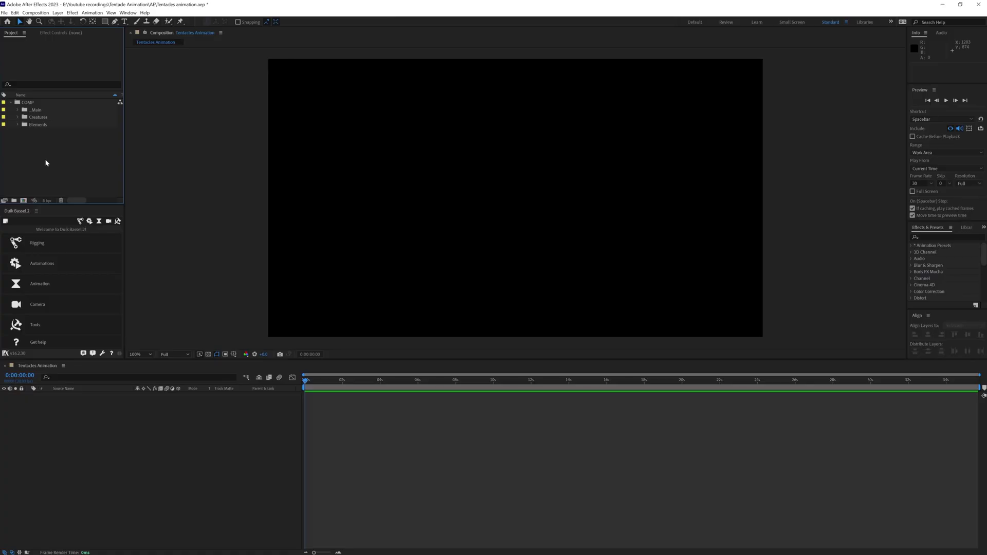
# Switch to After Effects and import the Octopus seperated file as Composition - Retain Layer Sizes.
pyautogui.doubleClick(47, 160)
pyautogui.click(98, 74)
pyautogui.click(123, 274)
pyautogui.click(134, 294)
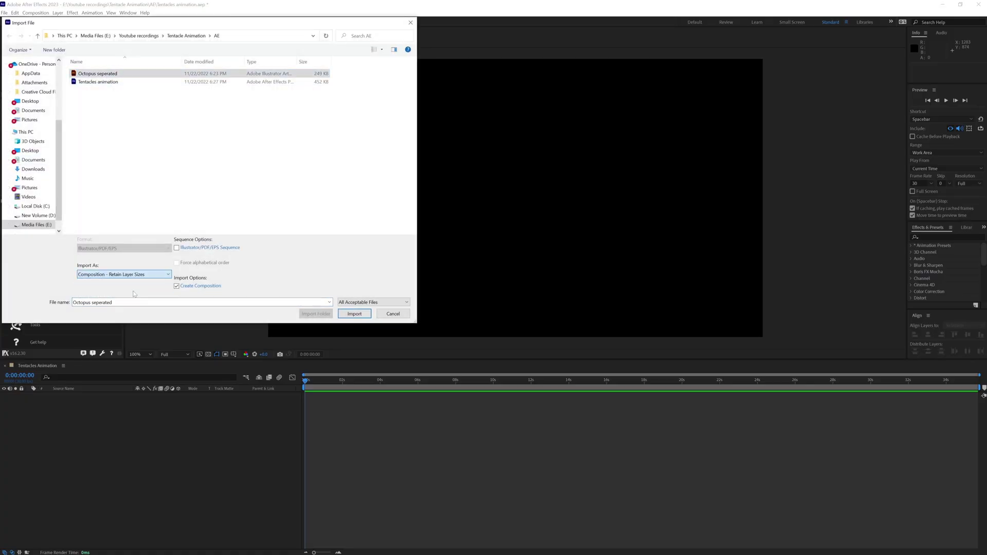
pyautogui.click(354, 314)
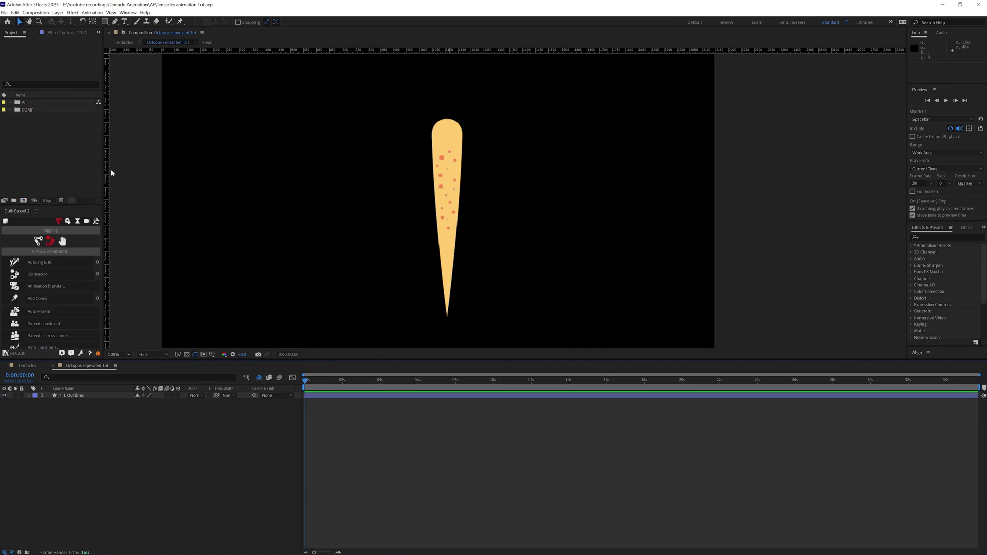
# Place a vertical guide through the tentacle's centre and add 11 Puppet pins along it, base to tip, on T 1 Outlines.
pyautogui.moveTo(105, 167); pyautogui.dragTo(447, 208)
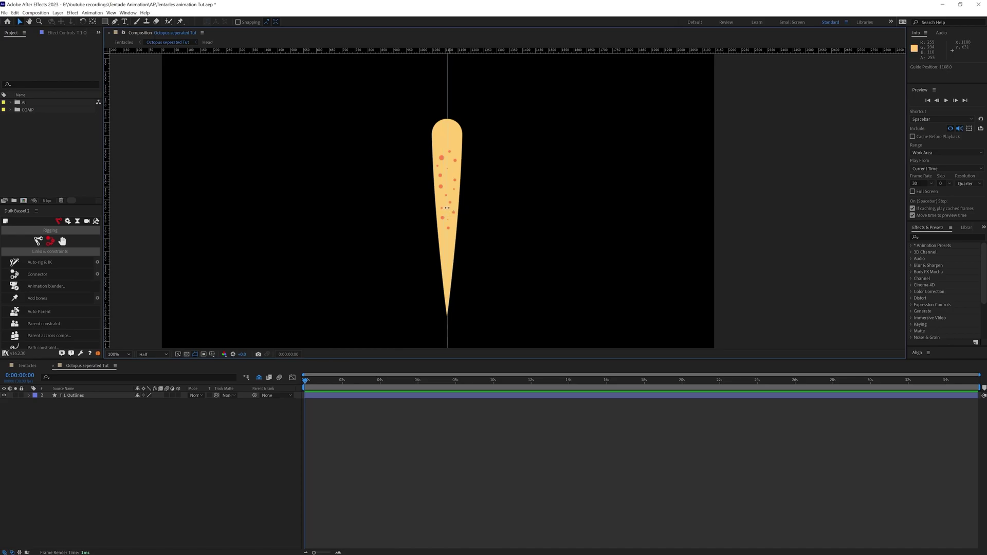
pyautogui.click(77, 395)
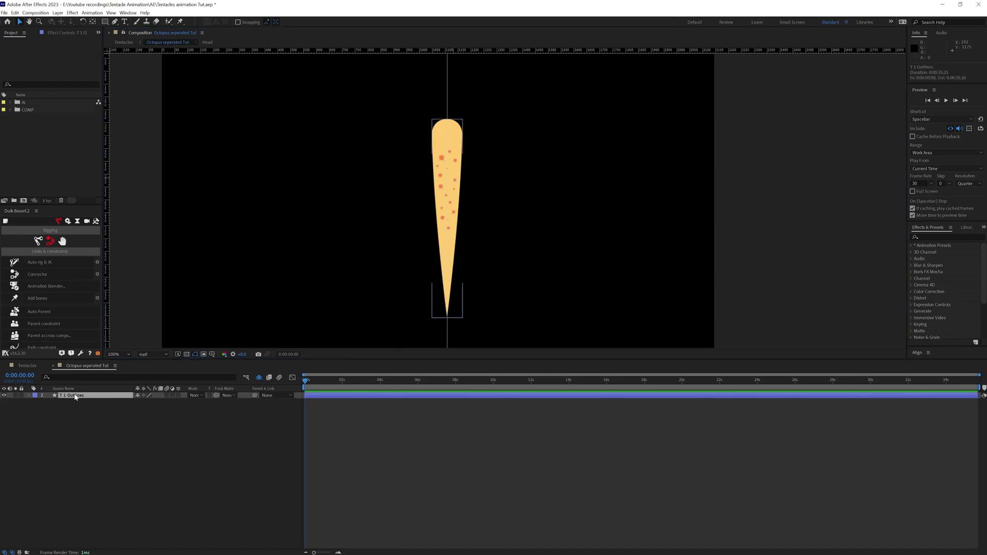
pyautogui.click(115, 21)
pyautogui.scroll(1, 515, 185)
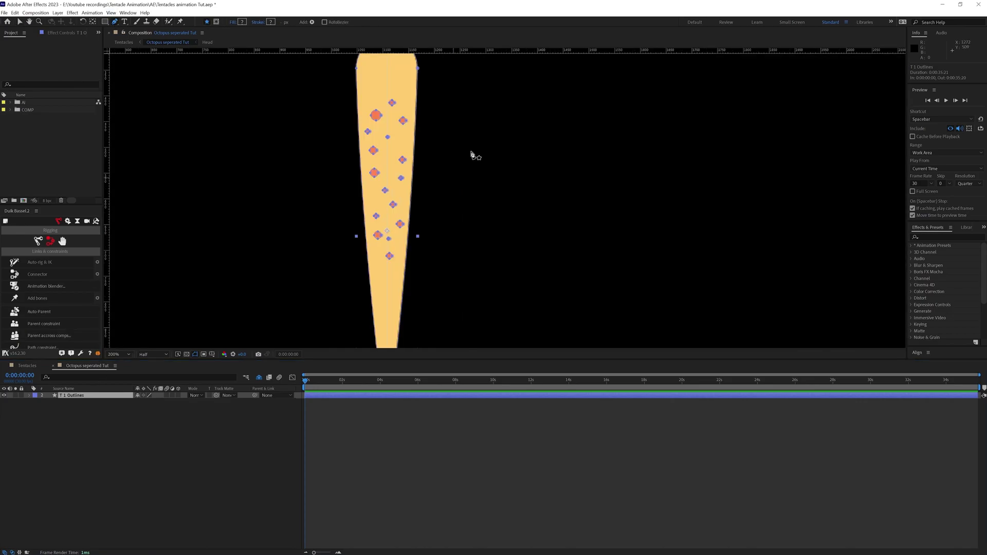
pyautogui.click(181, 22)
pyautogui.moveTo(434, 146); pyautogui.dragTo(432, 167)
pyautogui.click(386, 92)
pyautogui.click(386, 125)
pyautogui.click(385, 158)
pyautogui.moveTo(389, 196); pyautogui.dragTo(366, 133)
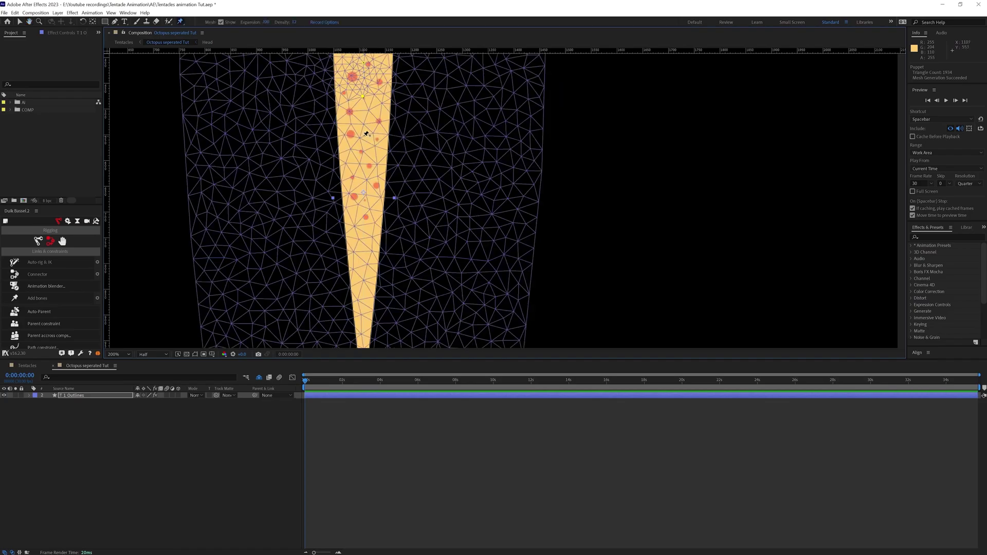
pyautogui.click(364, 135)
pyautogui.click(363, 175)
pyautogui.click(364, 208)
pyautogui.moveTo(363, 248); pyautogui.dragTo(354, 167)
pyautogui.click(356, 164)
pyautogui.click(356, 201)
pyautogui.click(354, 235)
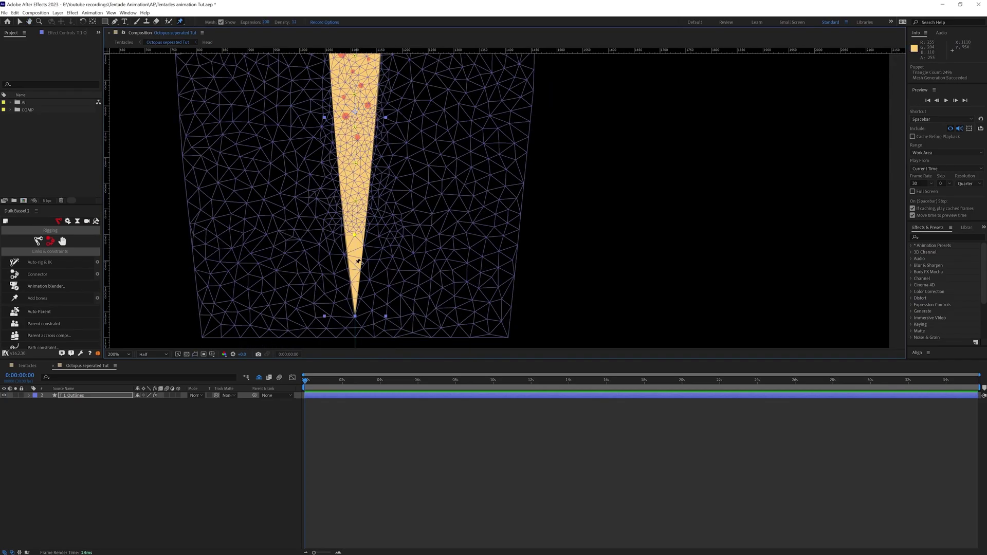
pyautogui.click(354, 313)
# Select the Puppet effect of T 1 Outlines and add Duik bones to all its pins.
pyautogui.click(28, 395)
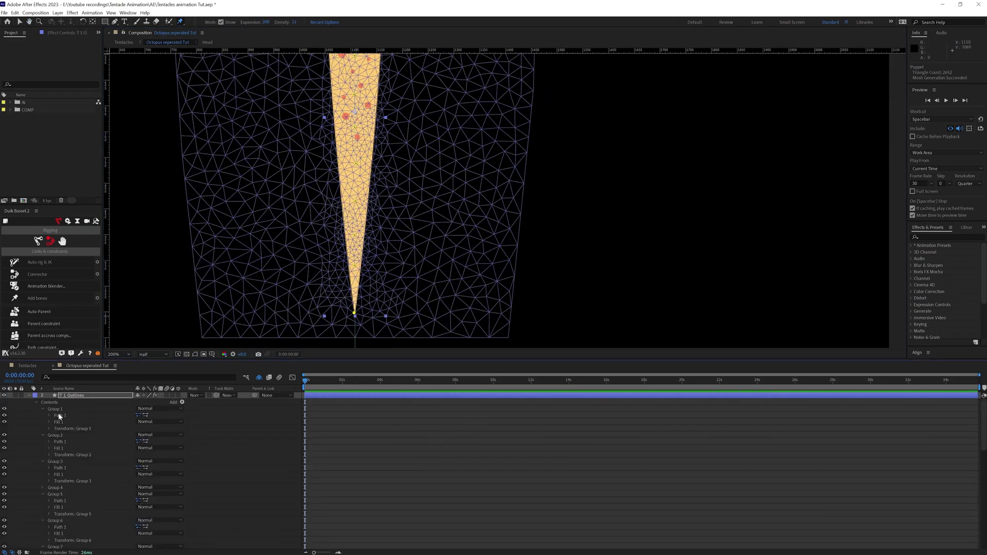
pyautogui.click(37, 403)
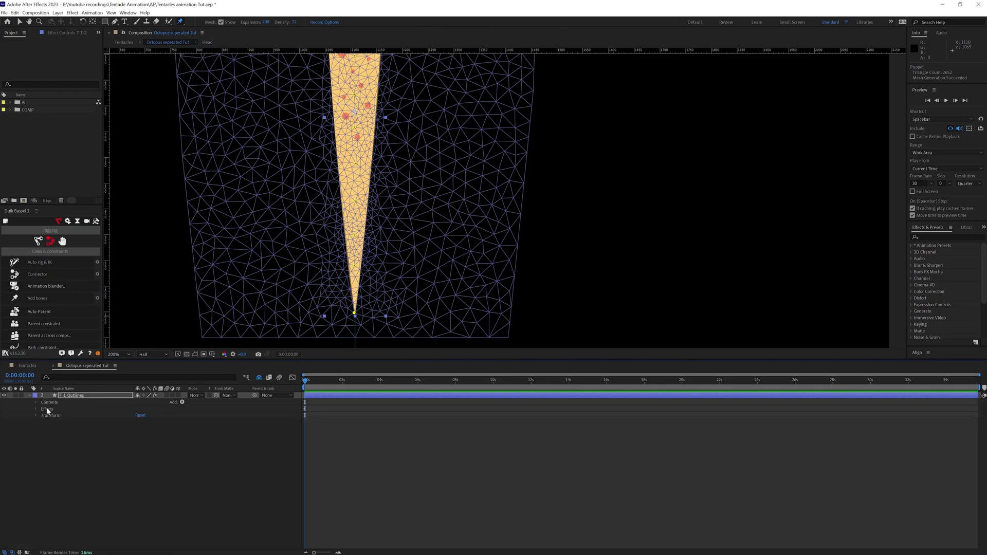
pyautogui.click(48, 410)
pyautogui.click(52, 416)
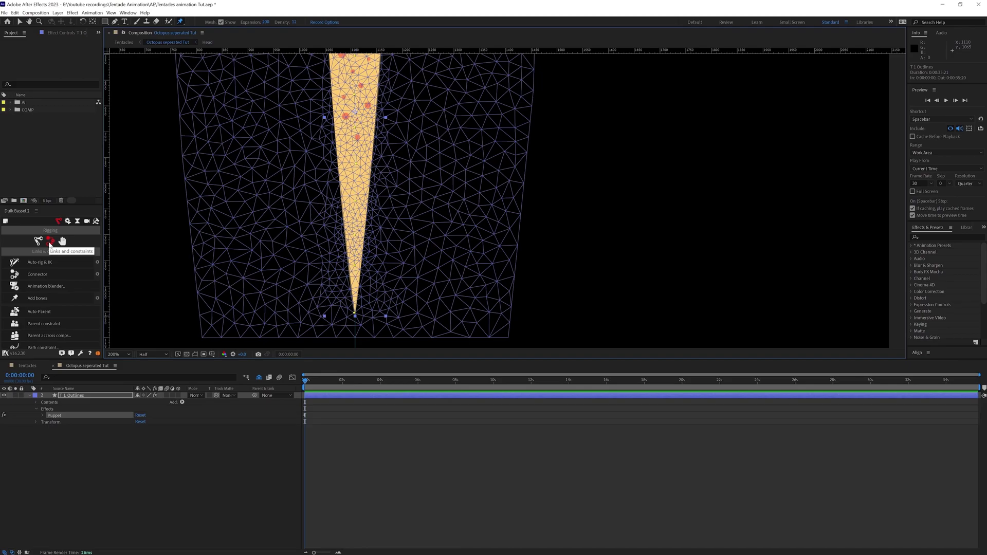
pyautogui.click(36, 299)
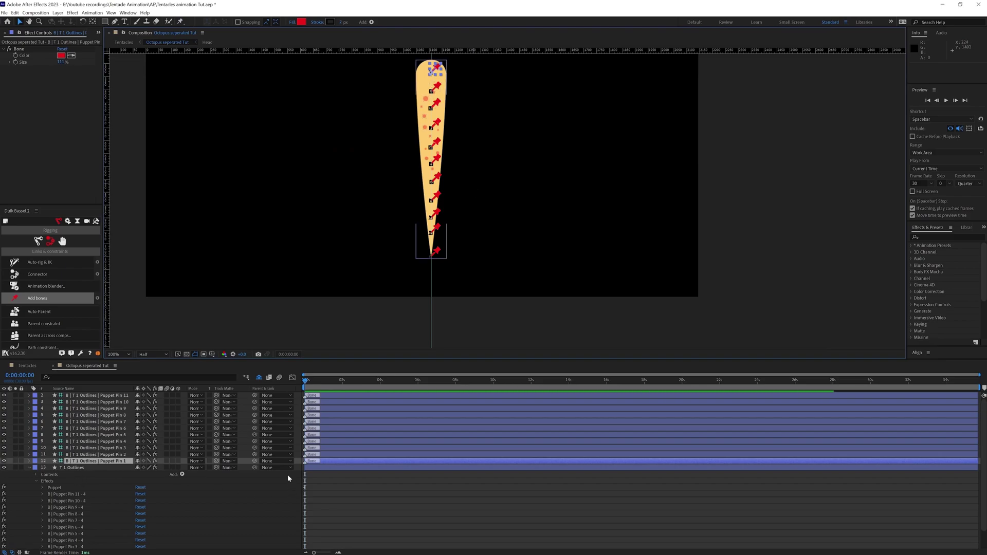
pyautogui.click(356, 258)
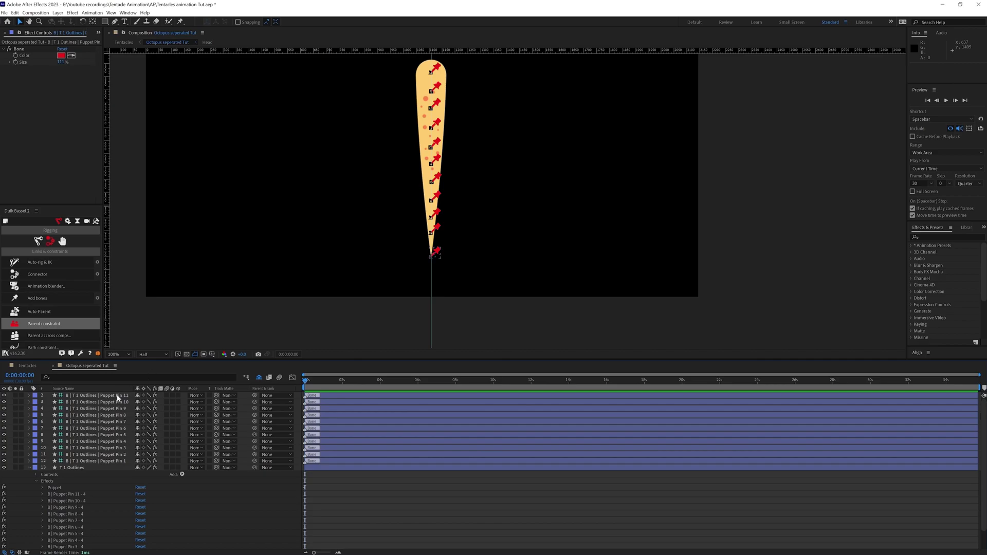
# Select the bone layers from Puppet Pin 11 to Puppet Pin 1 and run Auto-rig & IK on them.
pyautogui.click(118, 396)
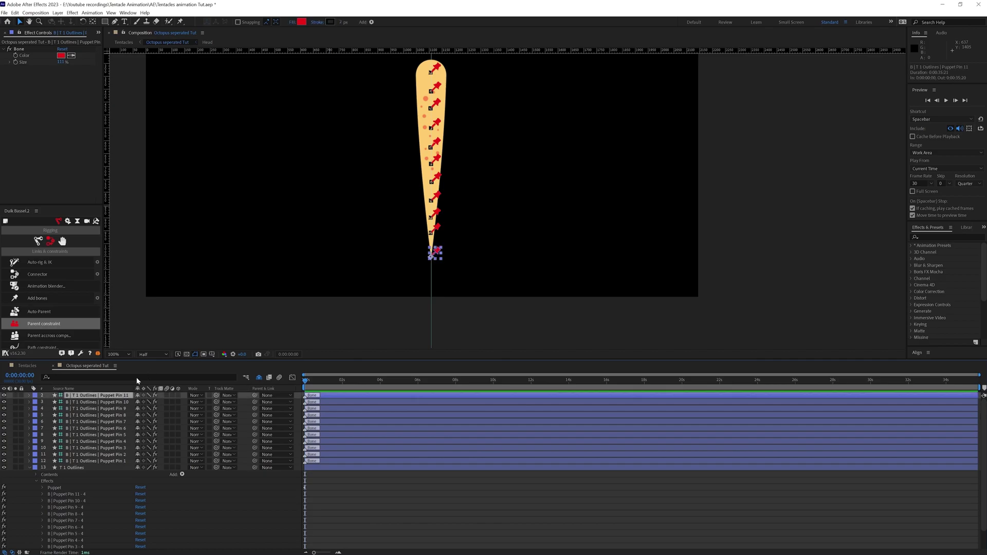
pyautogui.keyDown('shift'); pyautogui.click(94, 462); pyautogui.keyUp('shift')
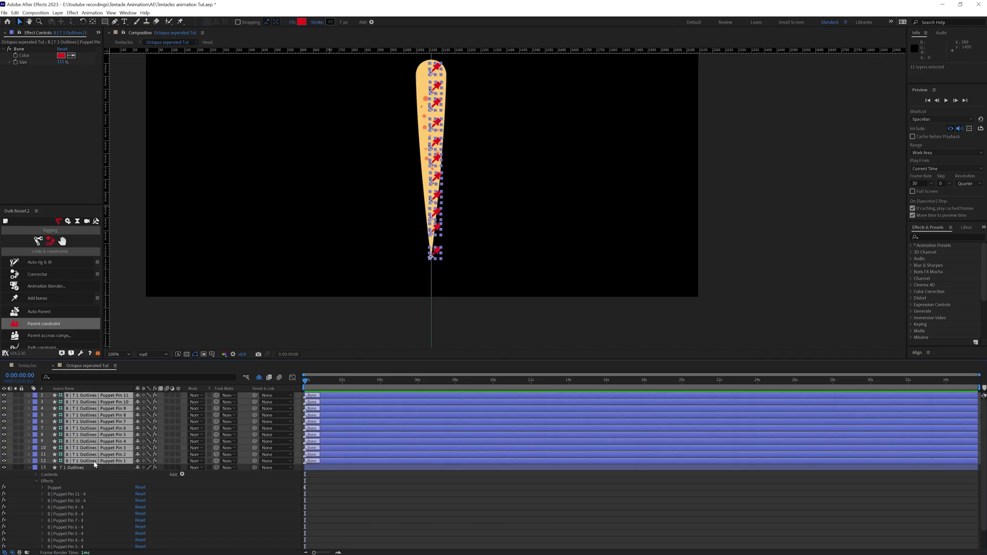
pyautogui.click(39, 263)
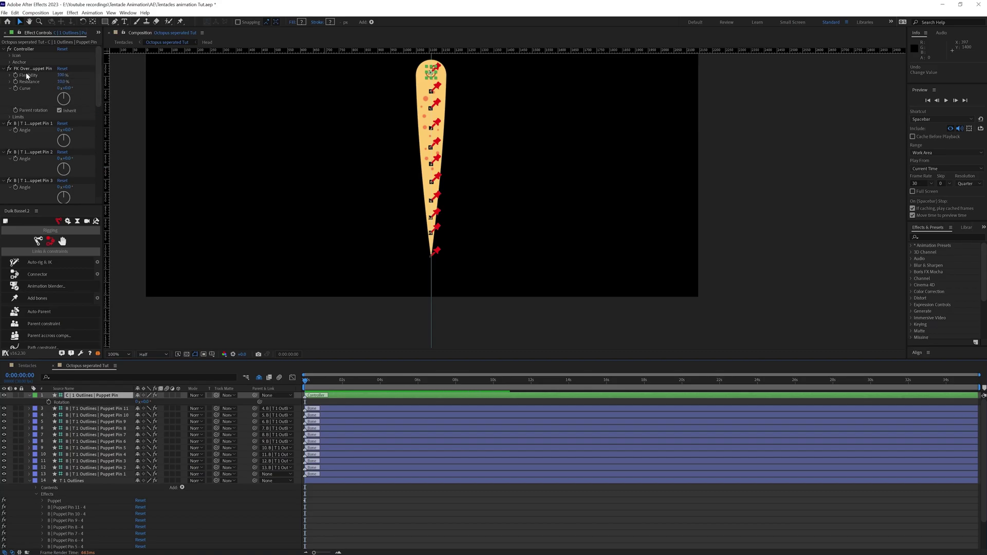
# Set the controller's FK Overlap flexibility to 112%, resistance to 6% and curve to 5°.
pyautogui.click(60, 75)
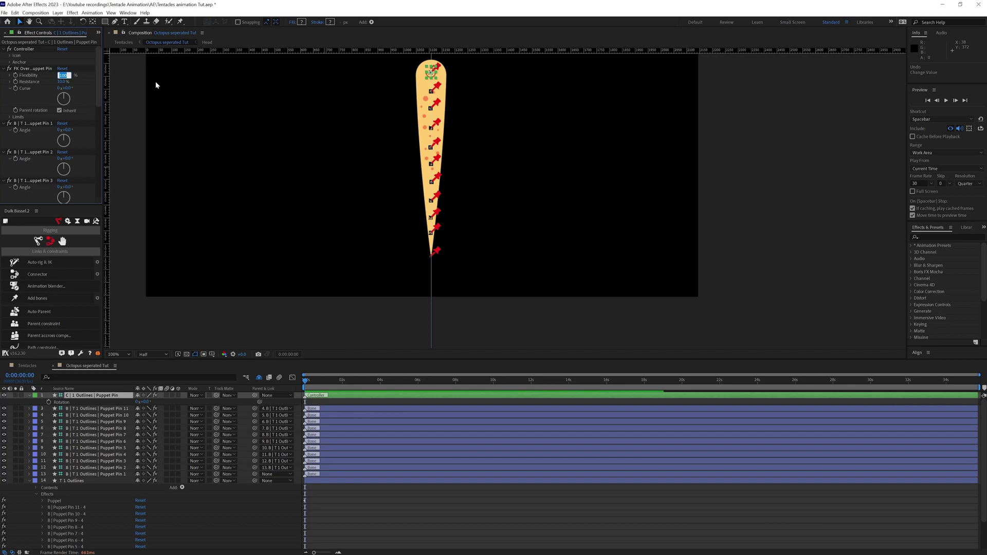
pyautogui.write('112')
pyautogui.press('Tab')
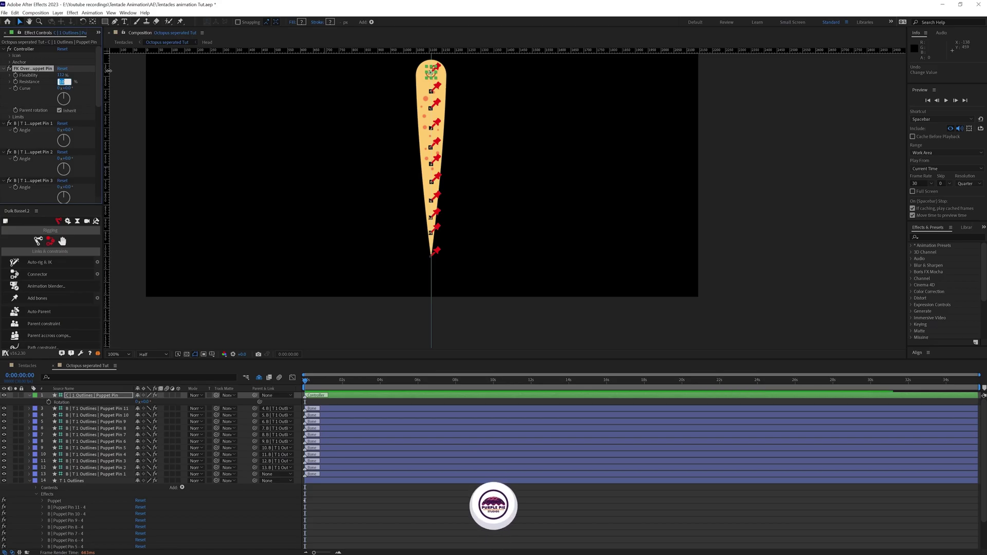
pyautogui.write('6')
pyautogui.press('Return')
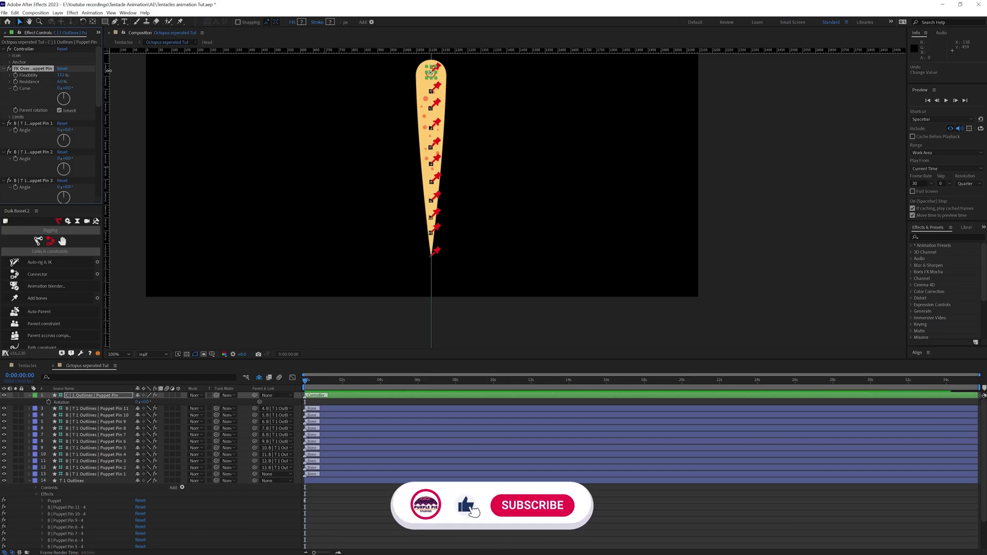
pyautogui.click(68, 88)
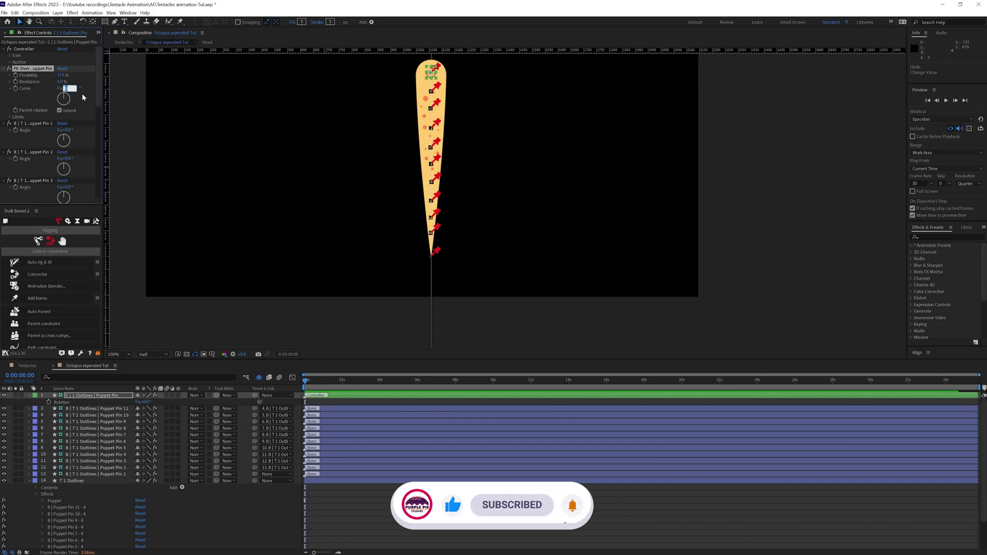
pyautogui.write('5')
pyautogui.press('Return')
# Test the tentacle rig by changing the controller's rotation, and undo that rotation.
pyautogui.moveTo(149, 402)
pyautogui.mouseDown()
pyautogui.moveTo(180, 407)
pyautogui.moveTo(112, 416)
pyautogui.moveTo(156, 402)
pyautogui.mouseUp()
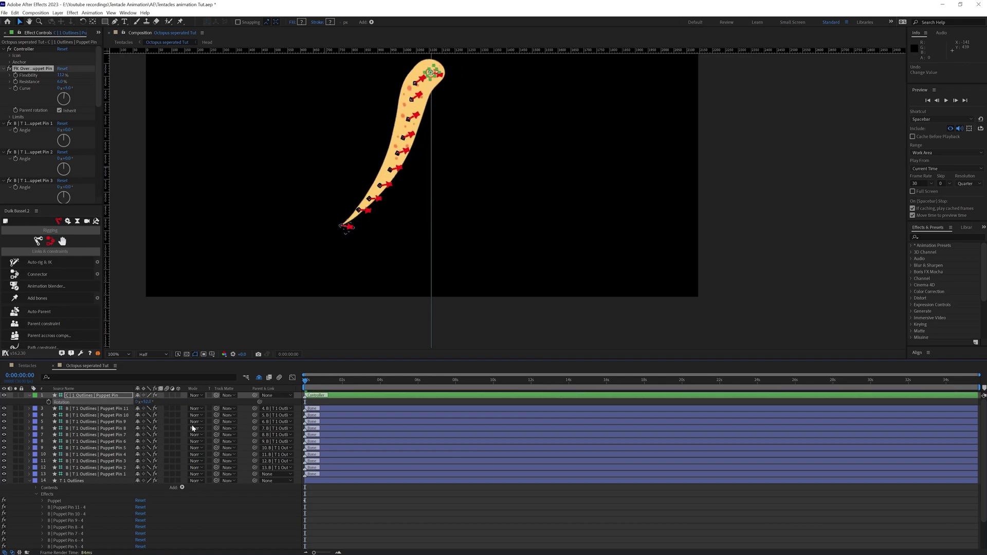
pyautogui.hotkey('ctrl', 'z')
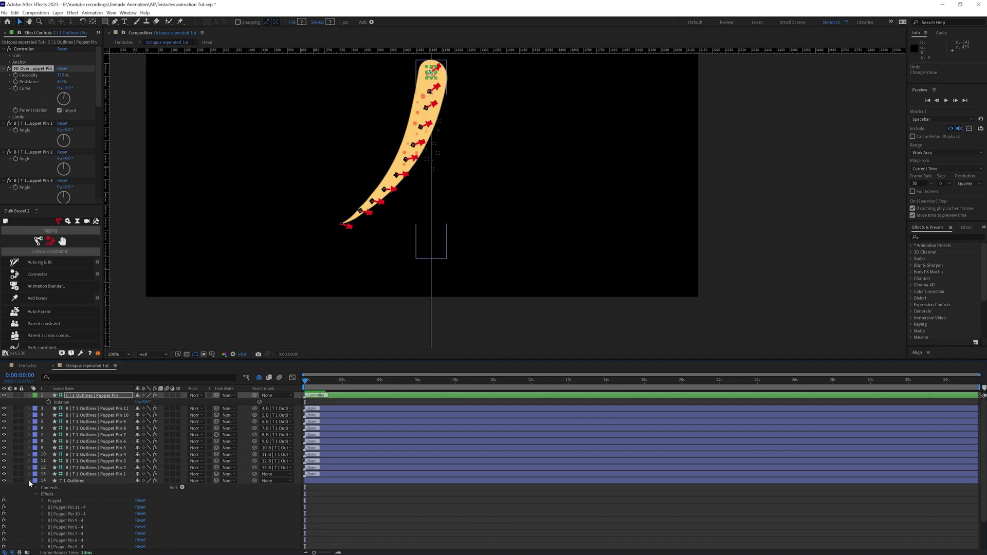
# Collapse T 1 Outlines, turn off the visibility of all eleven bone layers and shy them from the timeline.
pyautogui.click(28, 481)
pyautogui.click(89, 474)
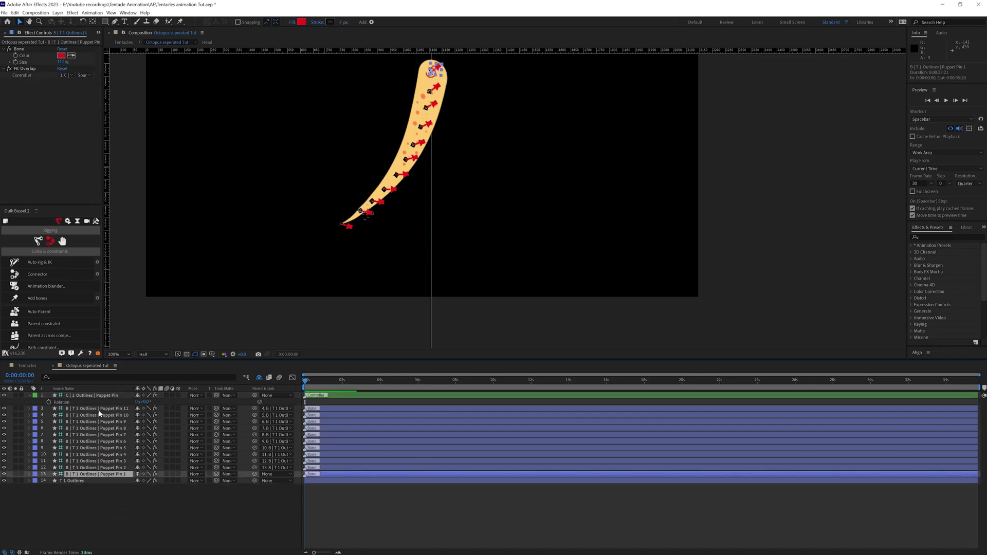
pyautogui.keyDown('shift'); pyautogui.click(94, 410); pyautogui.keyUp('shift')
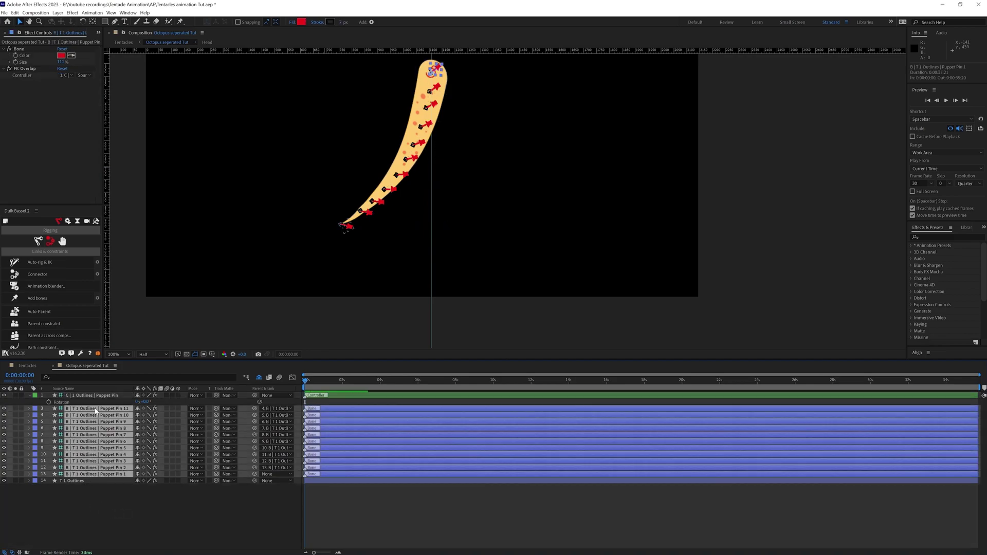
pyautogui.click(4, 409)
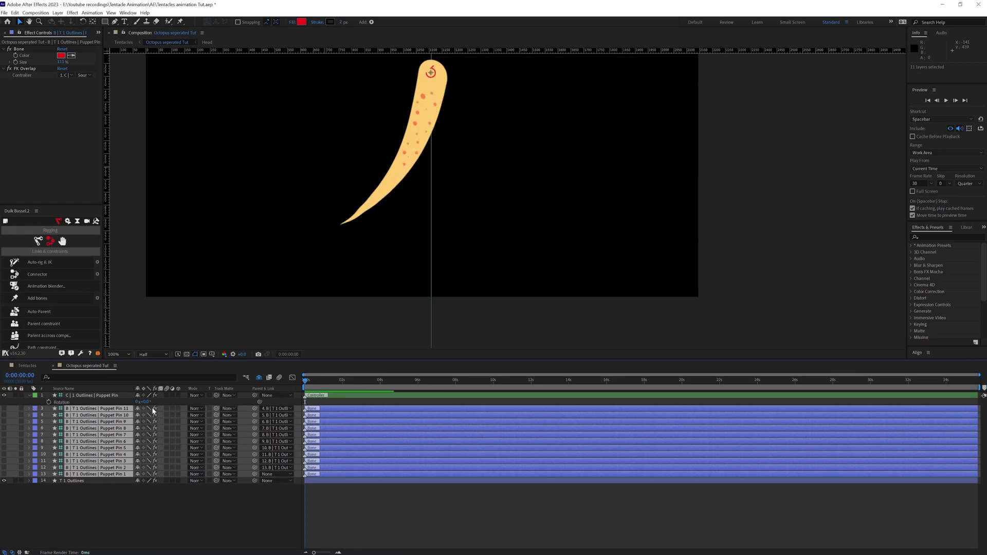
pyautogui.click(138, 409)
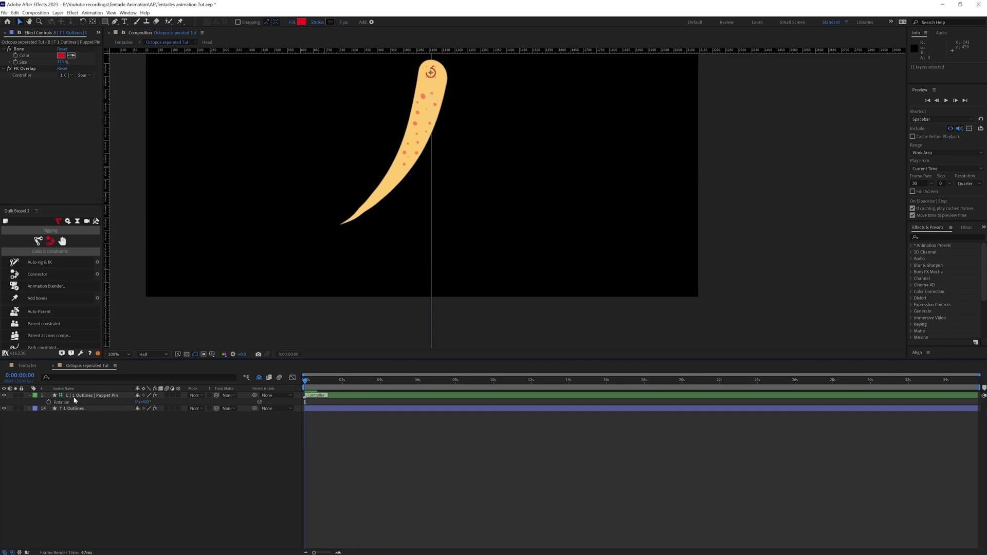
# Keyframe the controller's rotation at 0:00:00:00 and add a second keyframe with a different rotation at 0:00:03:14.
pyautogui.click(74, 400)
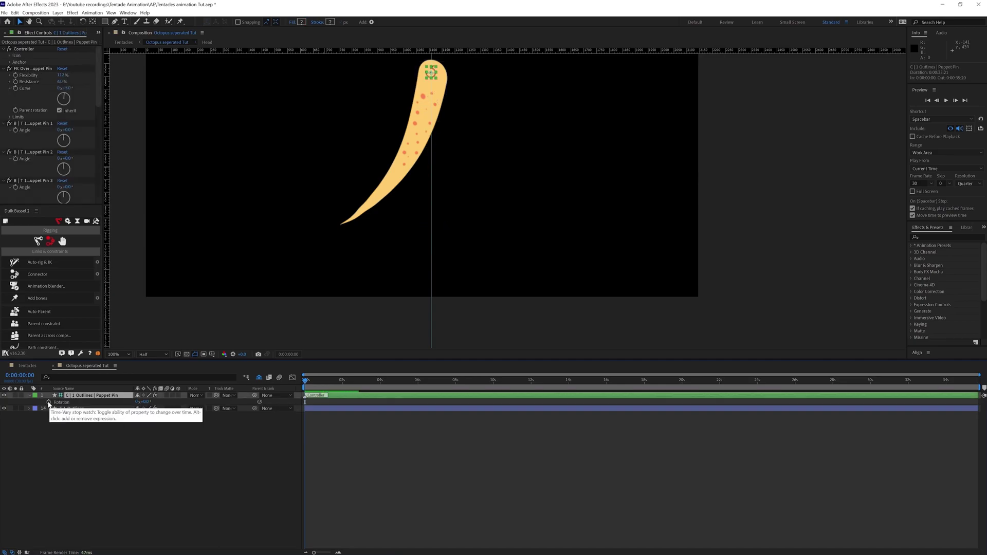
pyautogui.click(49, 402)
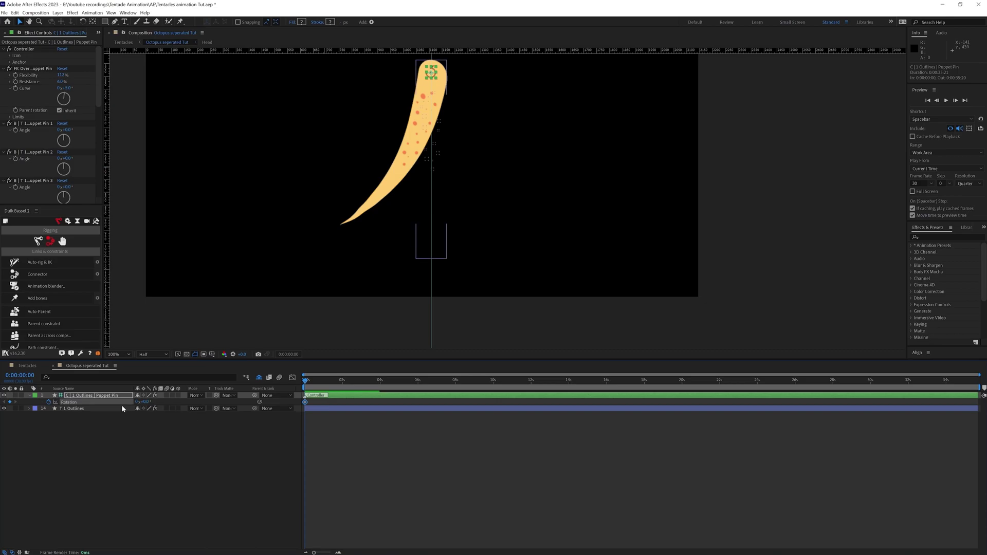
pyautogui.moveTo(354, 384); pyautogui.dragTo(371, 385)
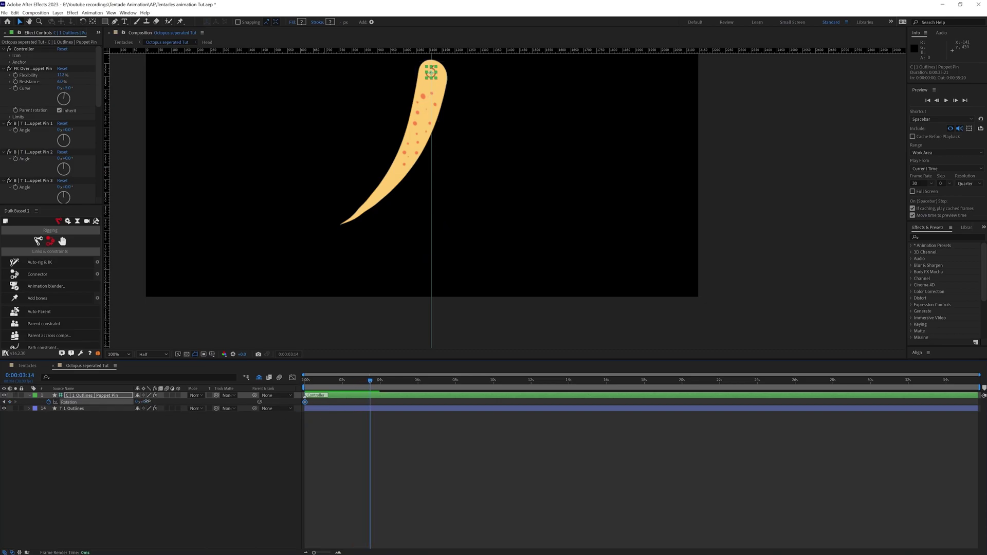
pyautogui.moveTo(145, 401)
pyautogui.mouseDown()
pyautogui.moveTo(117, 407)
pyautogui.moveTo(162, 406)
pyautogui.mouseUp()
pyautogui.press('Home')
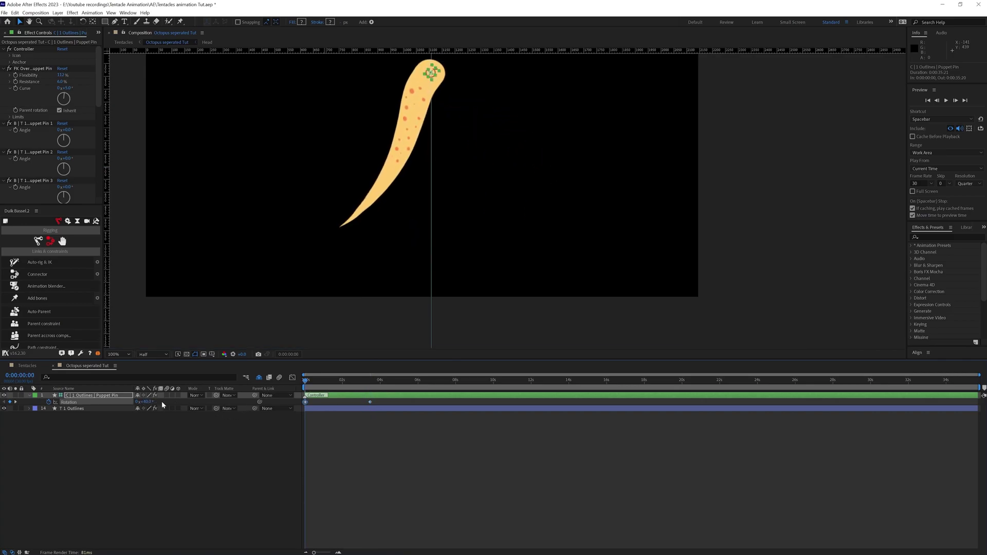
pyautogui.click(73, 443)
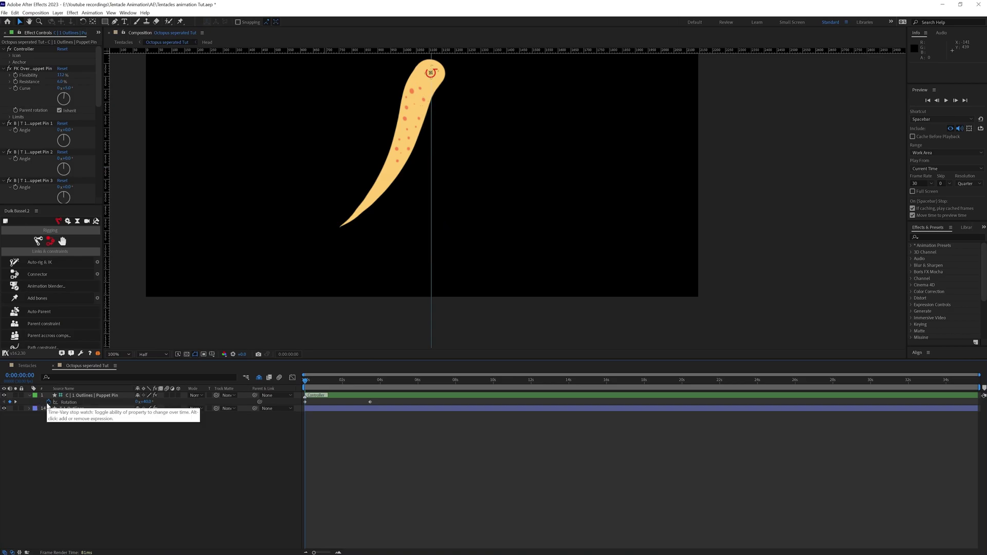
# Add the expression loopOut("pingpong") to the controller's rotation.
pyautogui.keyDown('alt'); pyautogui.click(49, 403); pyautogui.keyUp('alt')
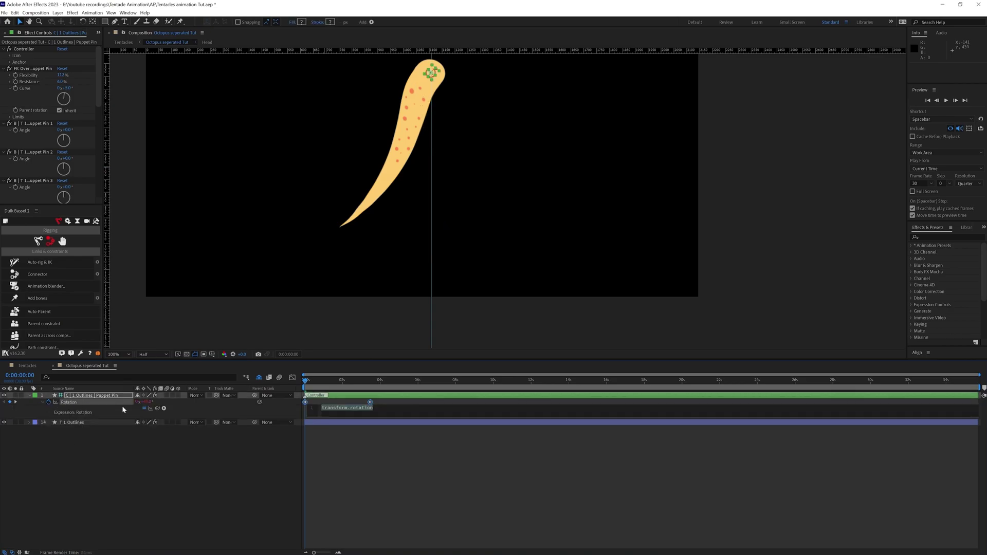
pyautogui.write('loopOut()')
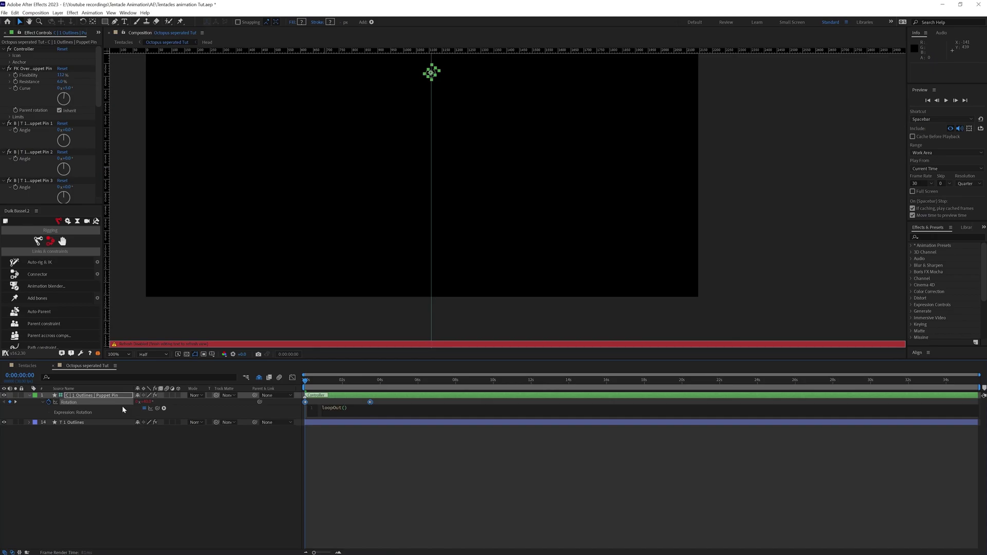
pyautogui.write('"pingpong')
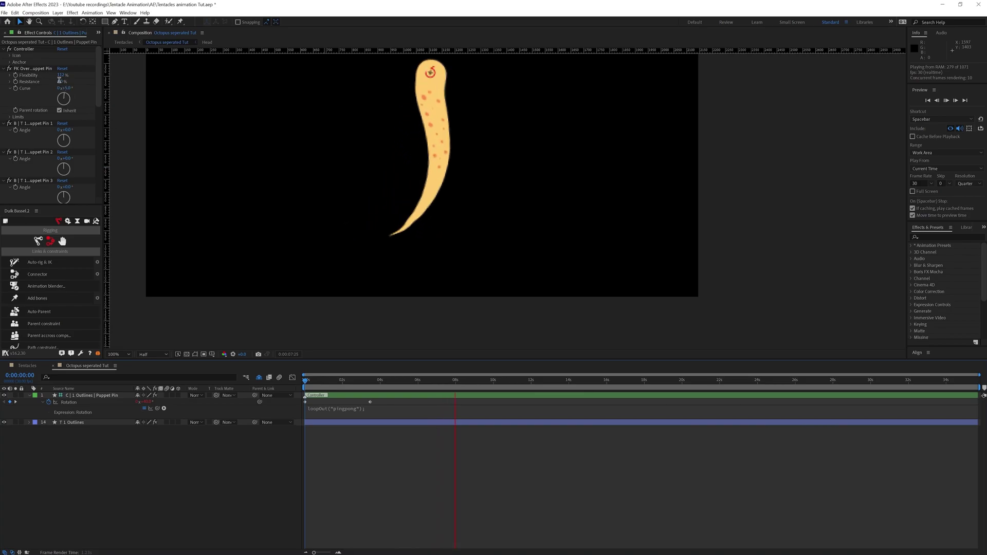
# Set the Resistance of the controller's FK Overlap effect to 15% and preview the tentacle animation from the start.
pyautogui.click(59, 81)
pyautogui.click(340, 381)
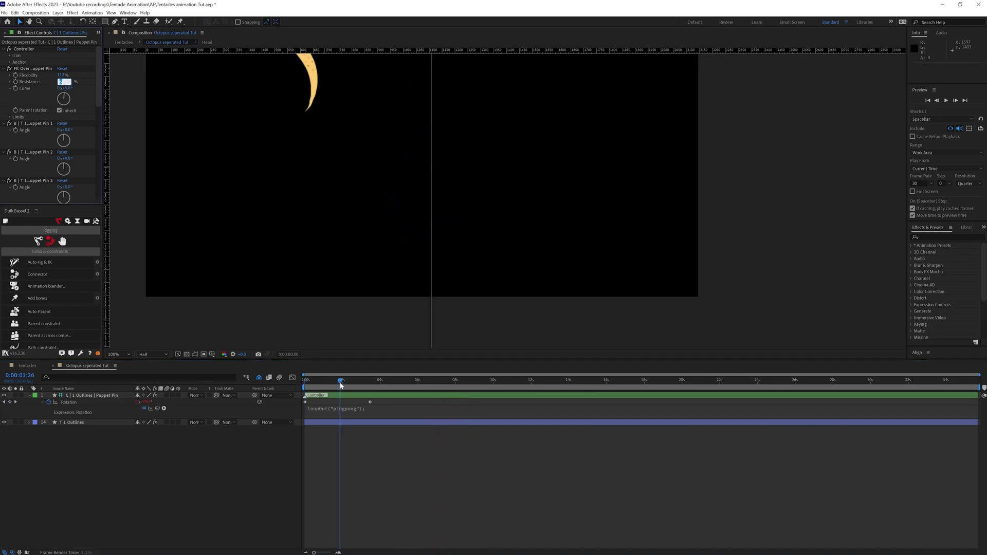
pyautogui.click(60, 82)
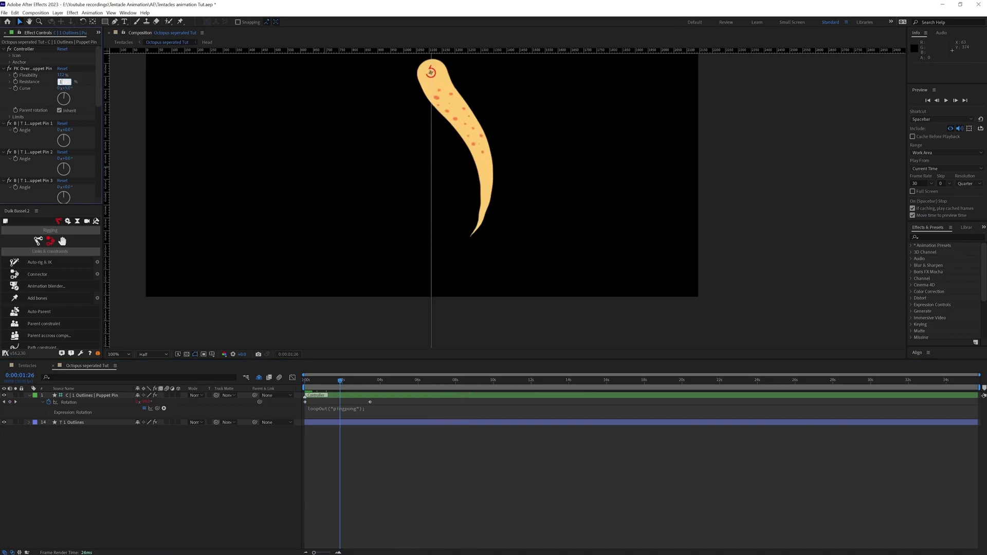
pyautogui.write('15')
pyautogui.press('Return')
pyautogui.click(316, 451)
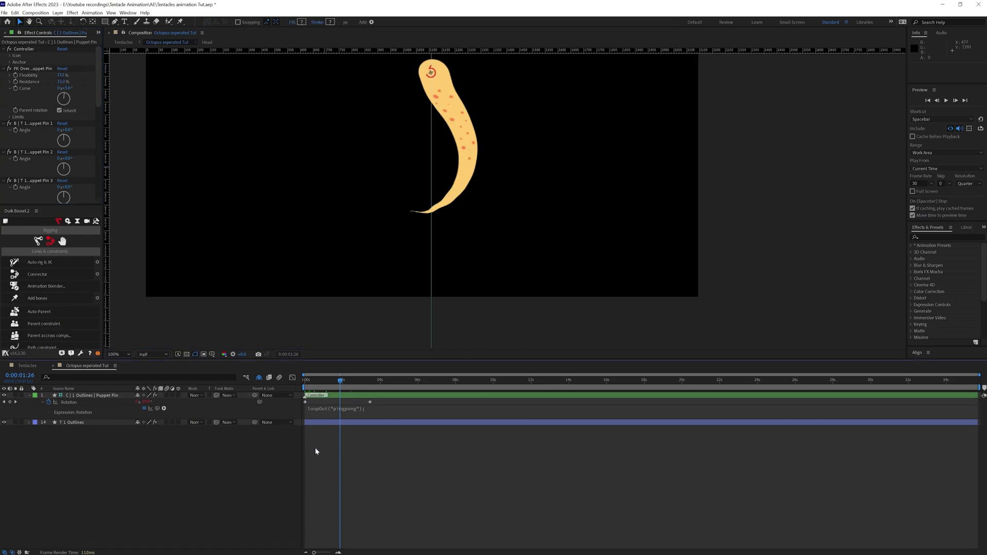
pyautogui.click(305, 383)
pyautogui.press('space')
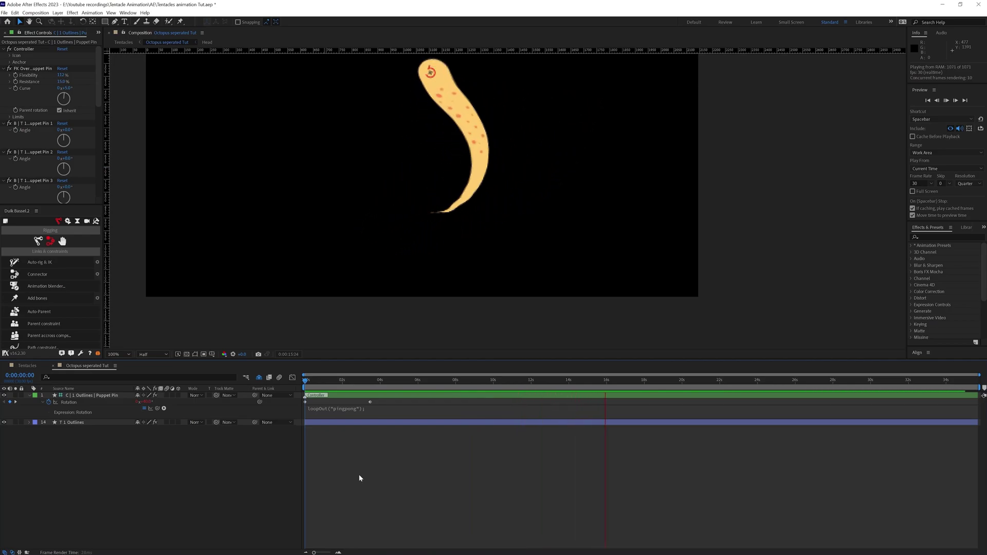
pyautogui.press('space')
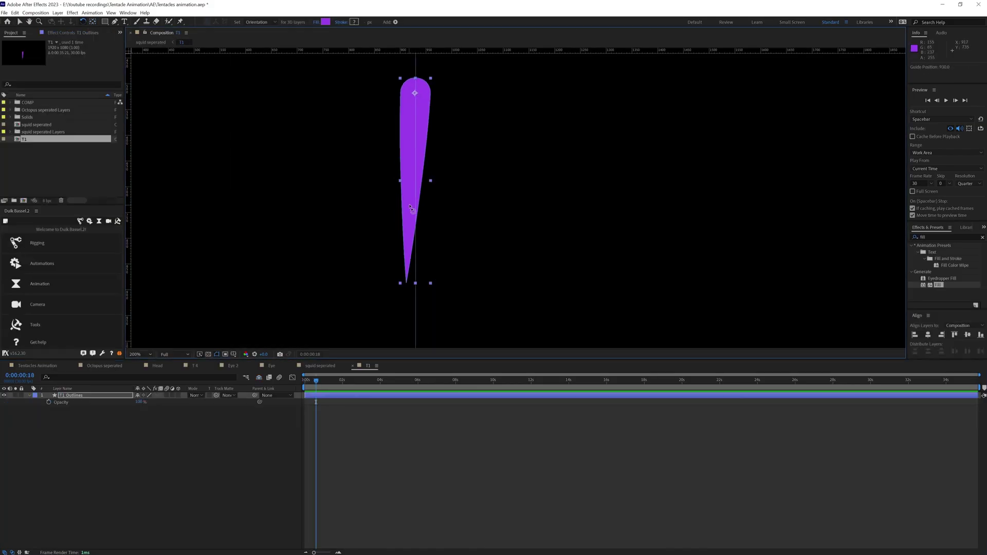
# Place a row of puppet pins down the centre of the purple T1 Outlines tentacle, from its rounded base toward the tip.
pyautogui.hotkey('ctrl', 'p')
pyautogui.scroll(1, 498, 136)
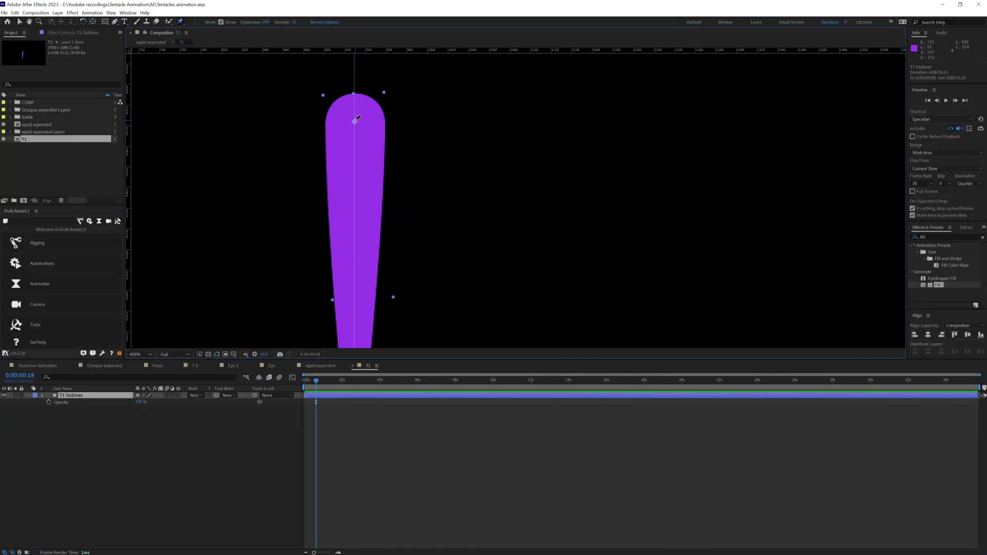
pyautogui.click(355, 122)
pyautogui.click(354, 160)
pyautogui.click(355, 201)
pyautogui.click(317, 154)
pyautogui.click(302, 181)
pyautogui.click(302, 215)
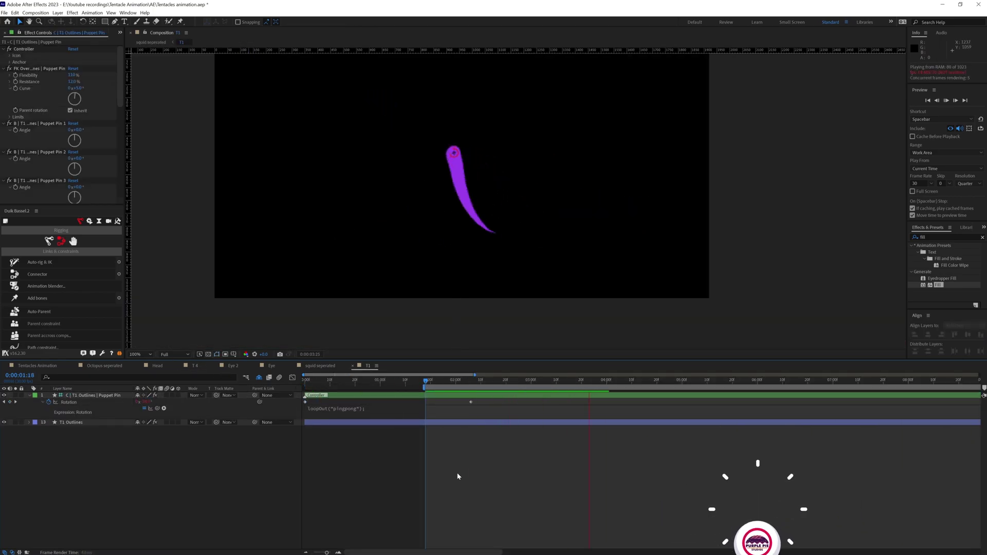
# Preview the purple tentacle's looping controller rotation.
pyautogui.click(431, 382)
pyautogui.click(258, 377)
pyautogui.press('space')
pyautogui.click(306, 381)
pyautogui.click(148, 403)
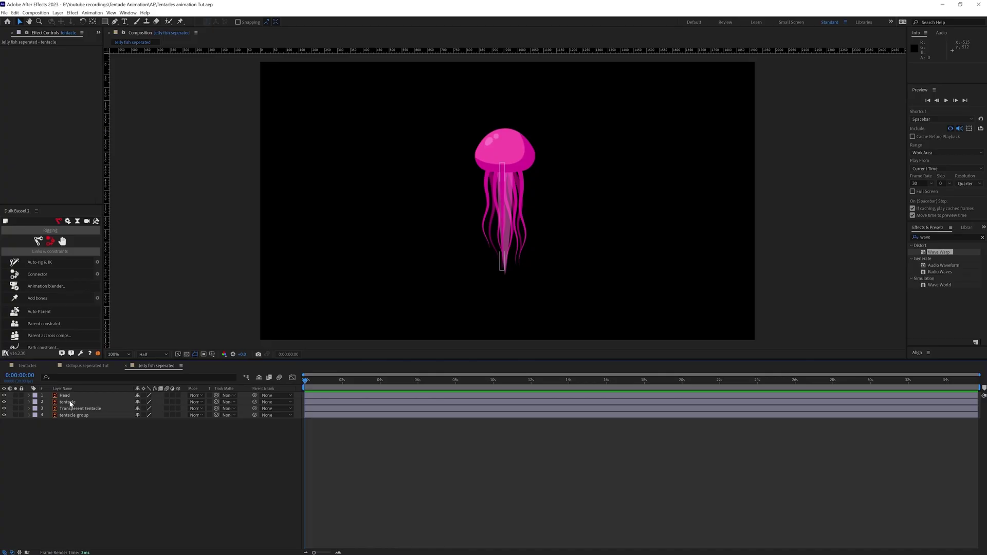
# Try moving the tentacle layer out beside the jellyfish, and undo the move.
pyautogui.click(68, 402)
pyautogui.moveTo(503, 217); pyautogui.dragTo(405, 206)
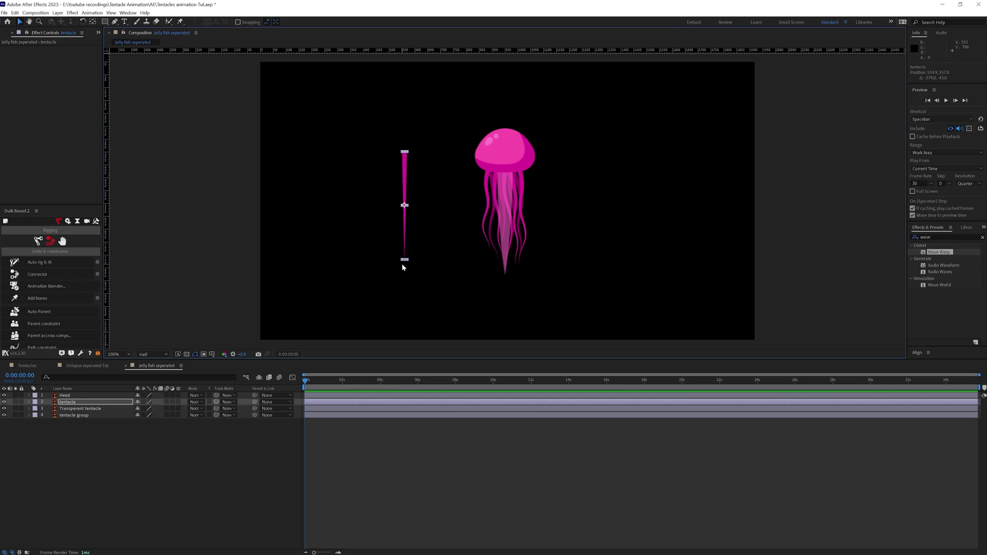
pyautogui.hotkey('ctrl', 'z')
# Pre-compose the jellyfish's tentacle layer as "tentacle 1", leaving all attributes in Jelly fish seperated.
pyautogui.rightClick(81, 404)
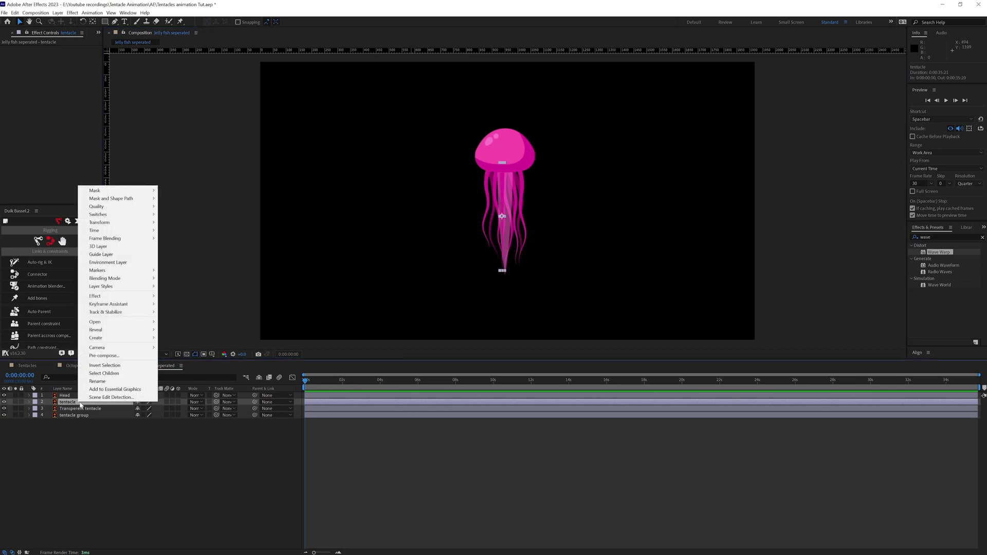
pyautogui.click(103, 355)
pyautogui.moveTo(503, 234); pyautogui.dragTo(484, 240)
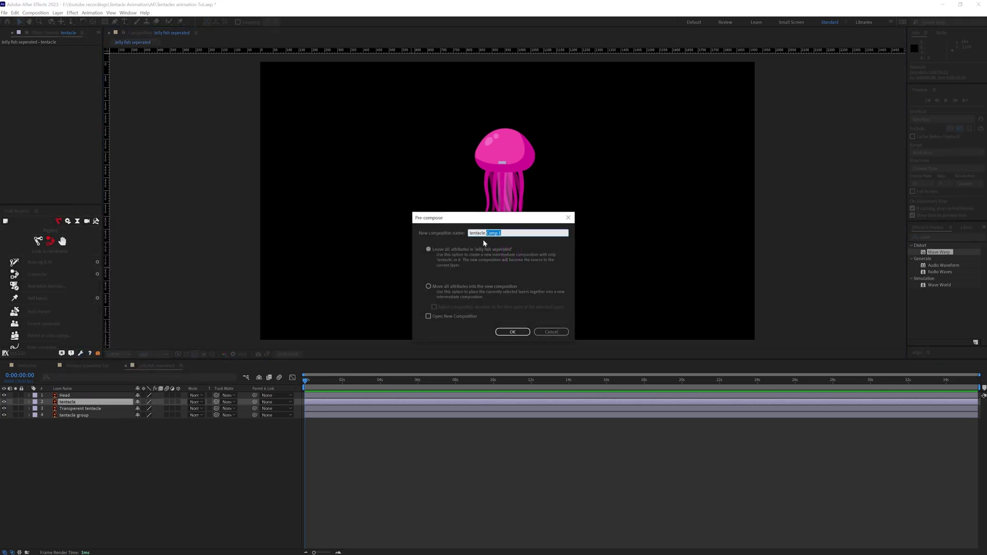
pyautogui.write('1')
pyautogui.press('Return')
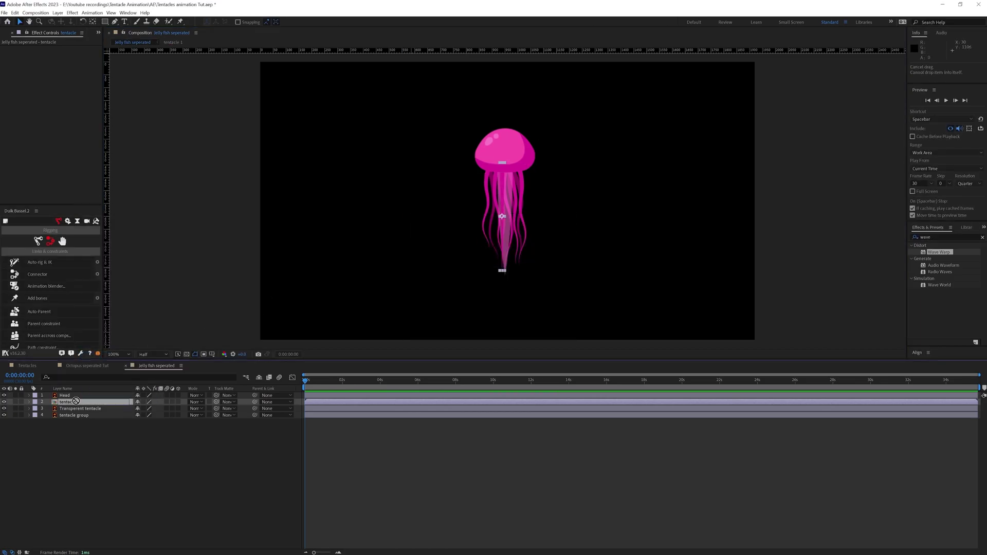
# Open the tentacle 1 composition and widen its frame to leave empty space on both sides of the tentacle.
pyautogui.doubleClick(77, 402)
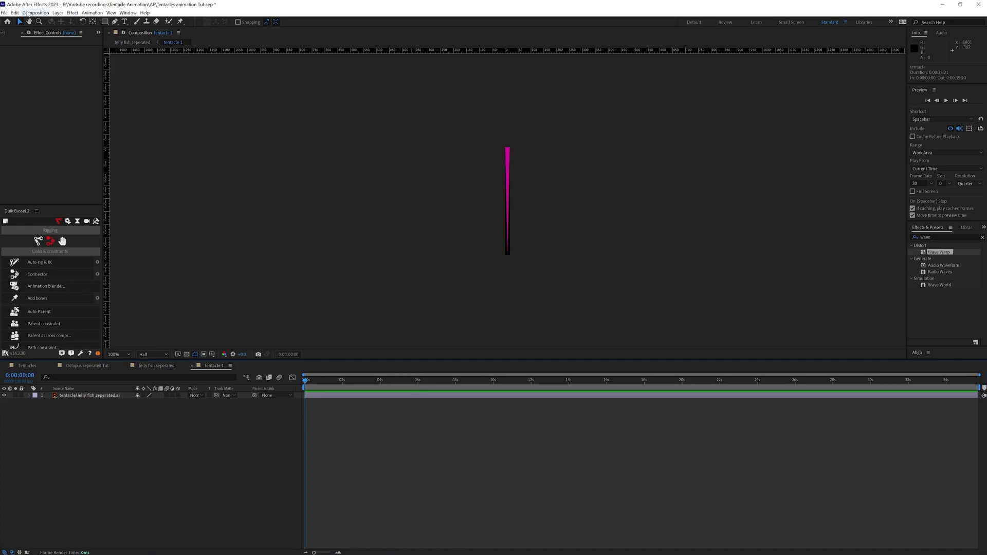
pyautogui.click(28, 13)
pyautogui.click(41, 30)
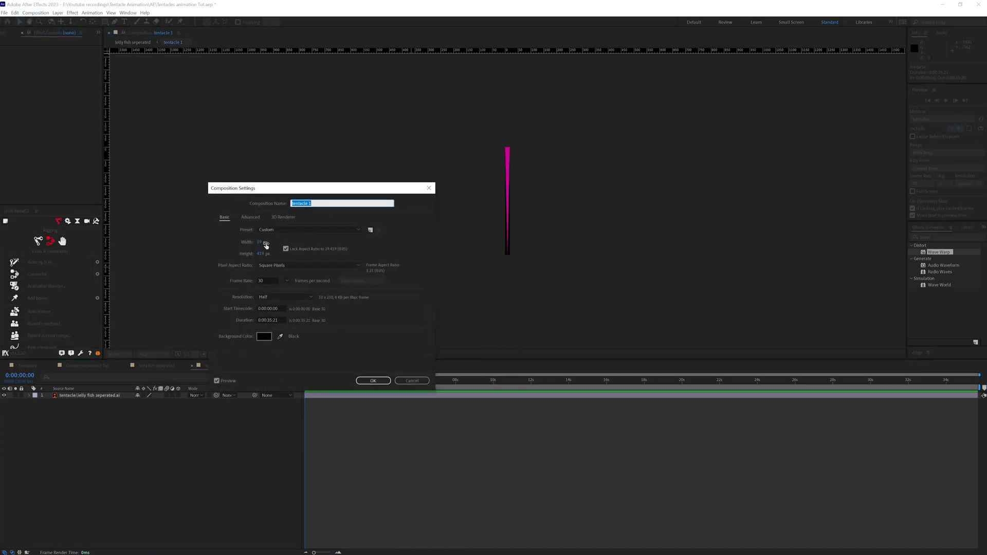
pyautogui.moveTo(263, 254); pyautogui.dragTo(267, 255)
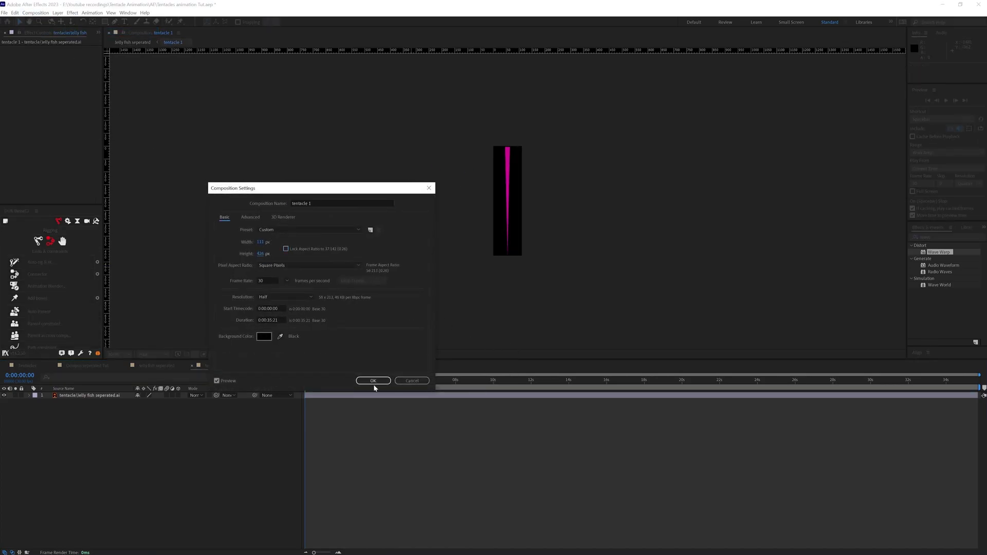
pyautogui.click(374, 382)
# Convert the tentacle's Illustrator layer into a shape layer and remove the original artwork layer.
pyautogui.click(117, 396)
pyautogui.scroll(1, 403, 163)
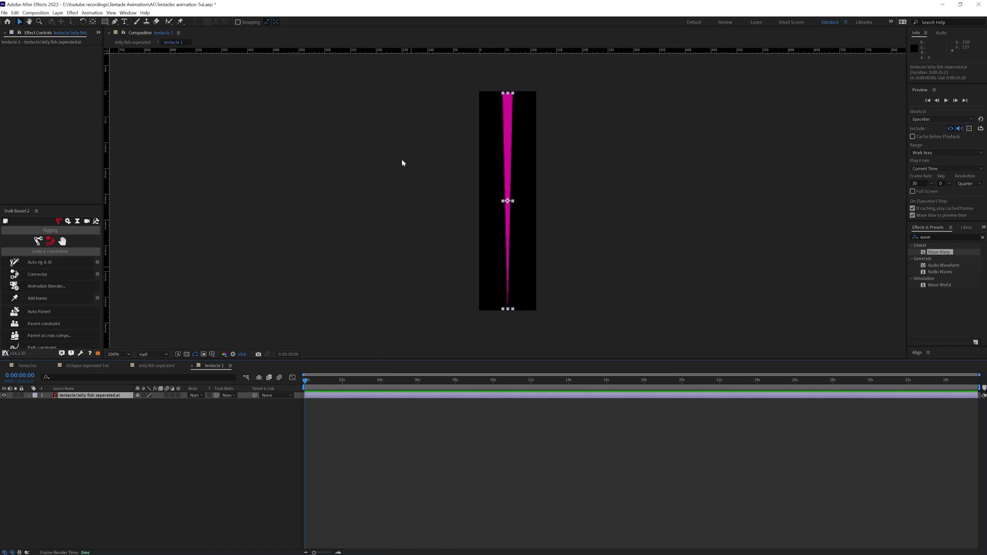
pyautogui.rightClick(76, 396)
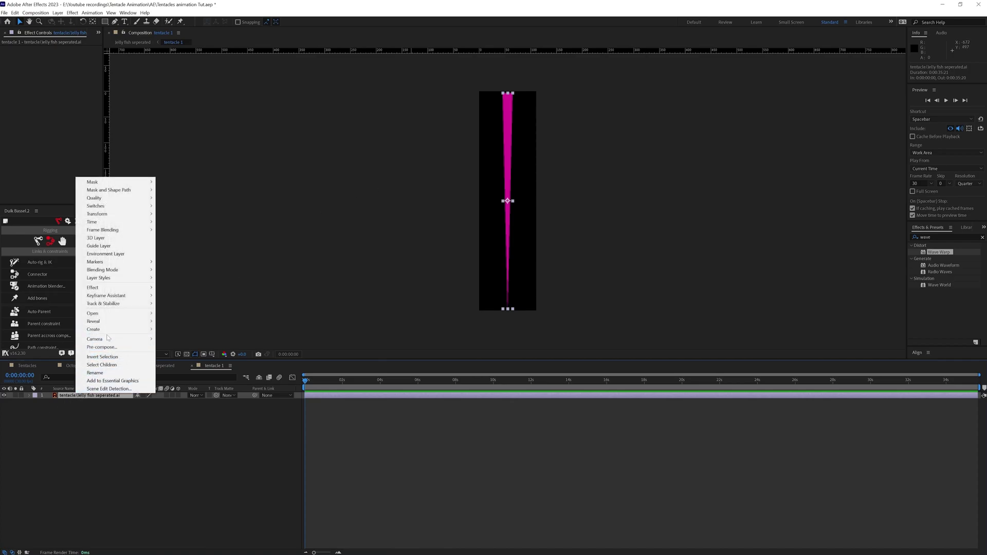
pyautogui.moveTo(98, 327)
pyautogui.click(201, 355)
pyautogui.click(78, 397)
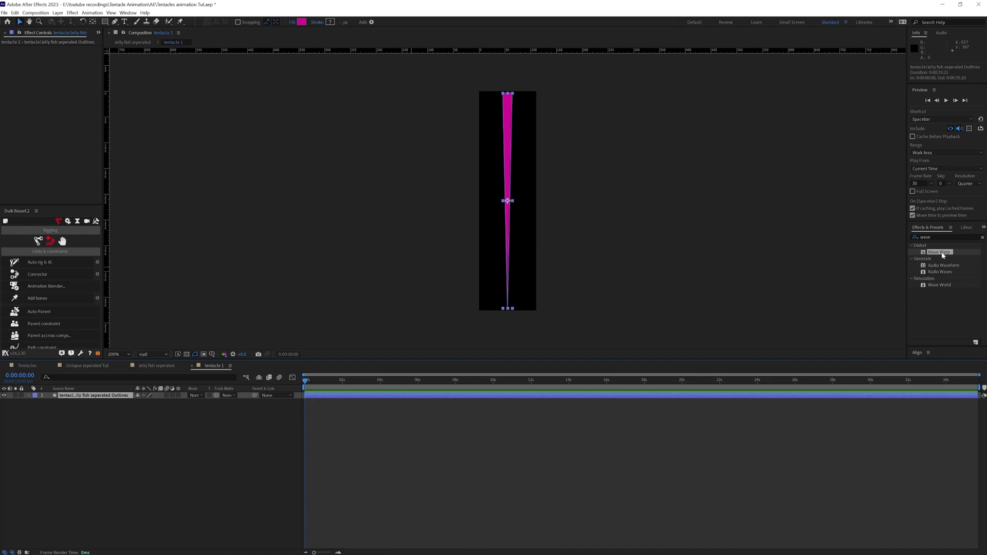
# Apply the Wave Warp effect to the tentacle outlines layer and nudge the layer slightly up to the frame's upper edge.
pyautogui.moveTo(944, 254)
pyautogui.mouseDown()
pyautogui.moveTo(134, 363)
pyautogui.moveTo(99, 401)
pyautogui.mouseUp()
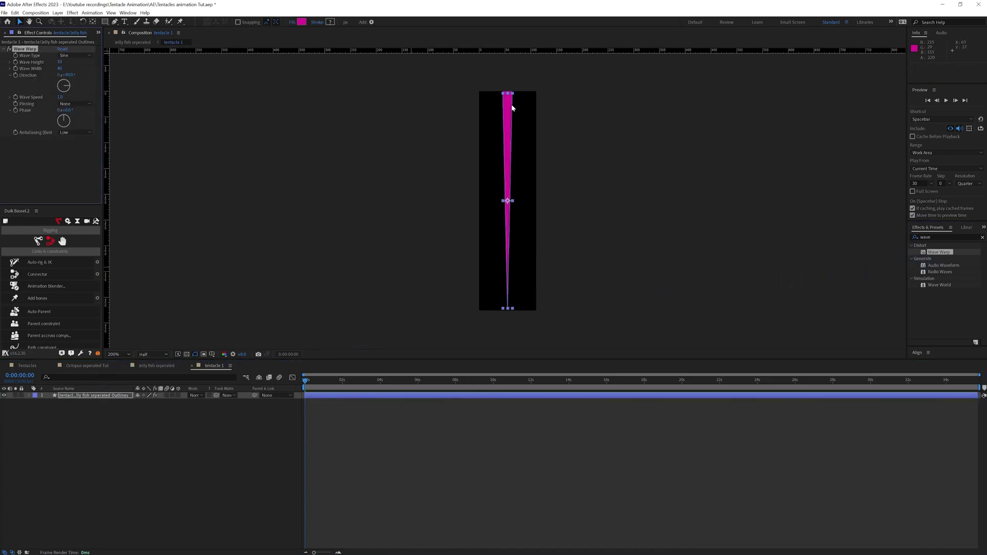
pyautogui.moveTo(512, 107); pyautogui.dragTo(509, 105)
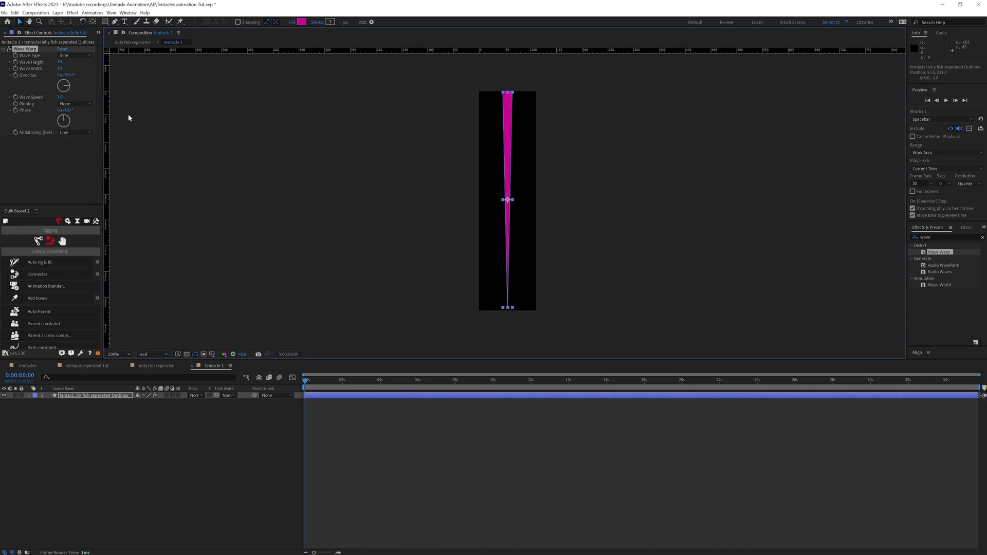
# Set Wave Warp's Pinning to Top Edge and its Direction to 0°, and preview the wave.
pyautogui.click(63, 104)
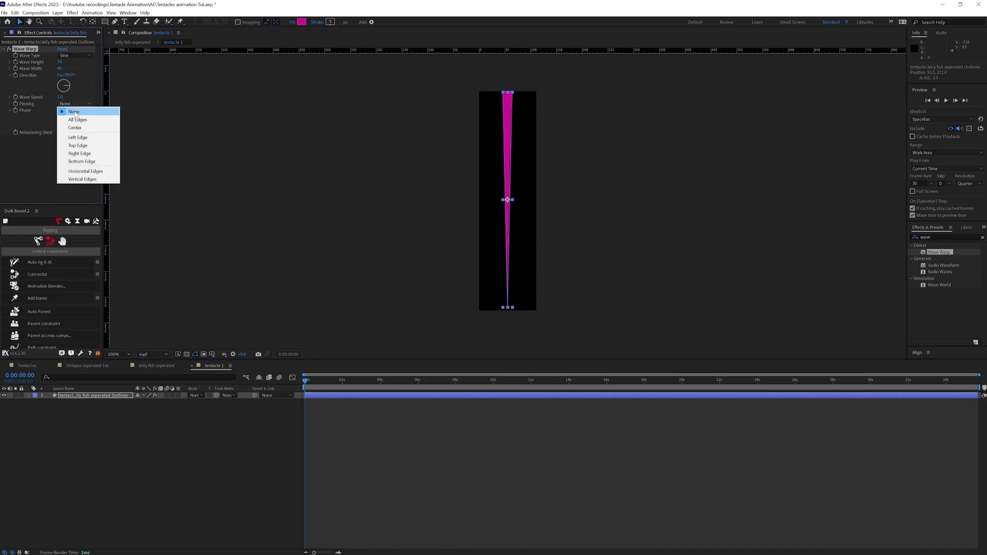
pyautogui.click(89, 147)
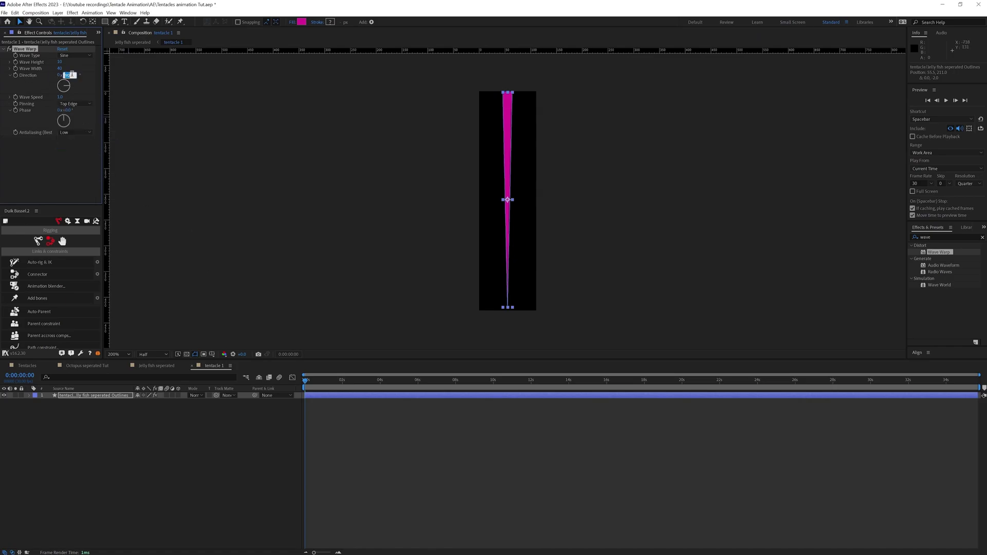
pyautogui.write('0')
pyautogui.press('Return')
pyautogui.press('space')
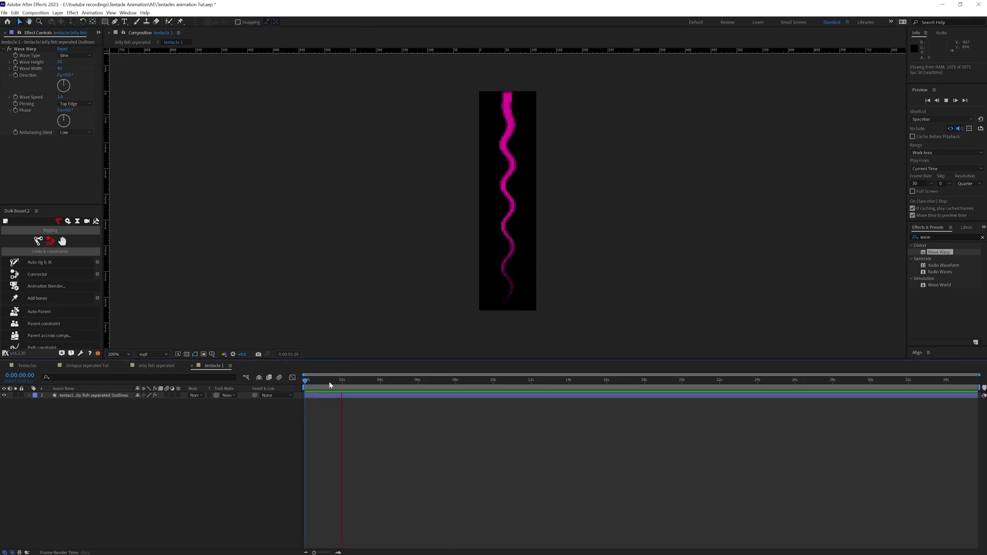
pyautogui.press('space')
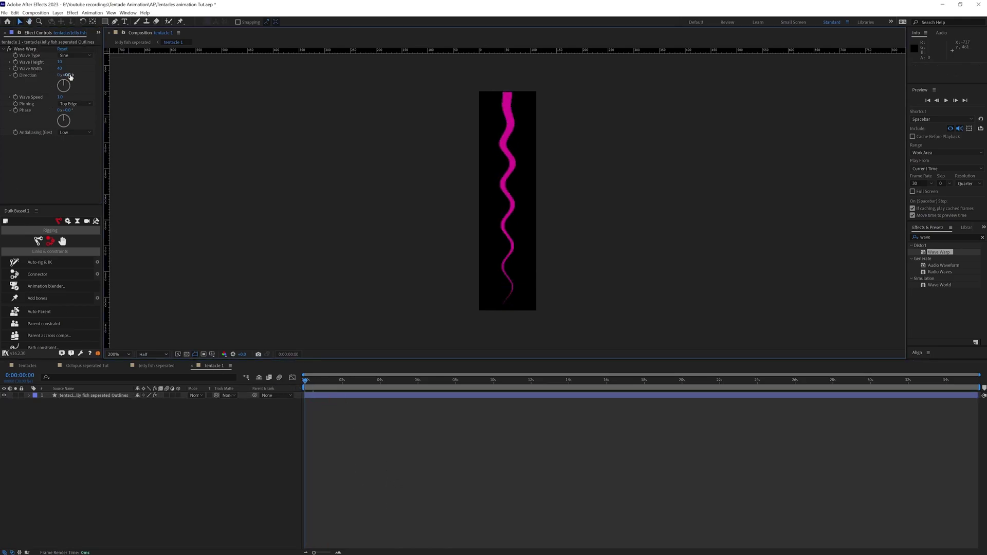
# Set Wave Warp's Direction to -180°, preview the wave, and save the project.
pyautogui.click(71, 76)
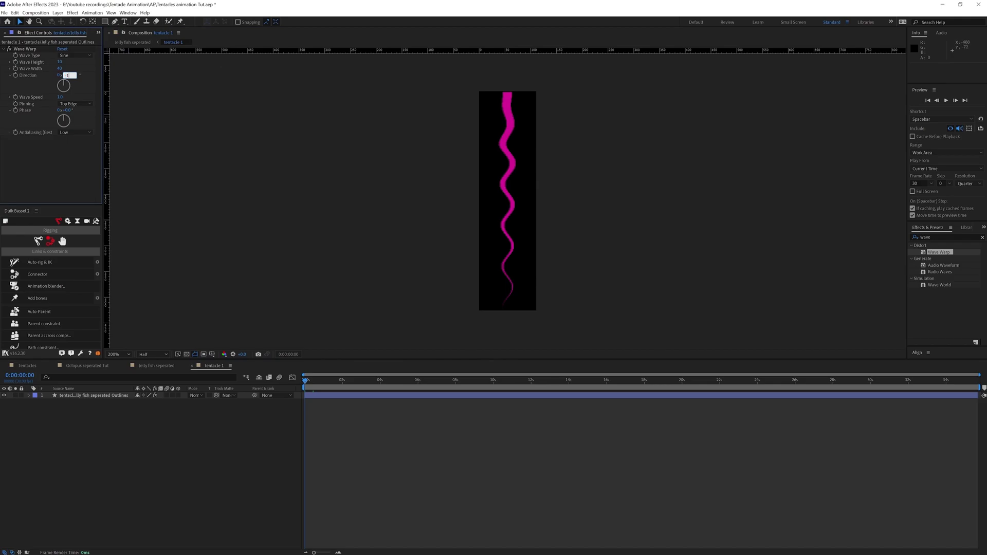
pyautogui.press('Return')
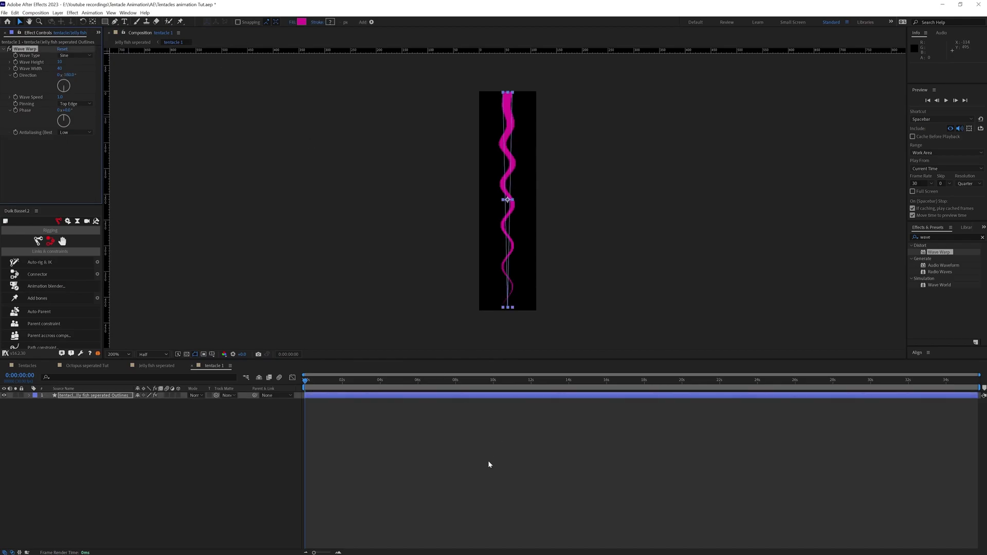
pyautogui.click(489, 461)
pyautogui.press('space')
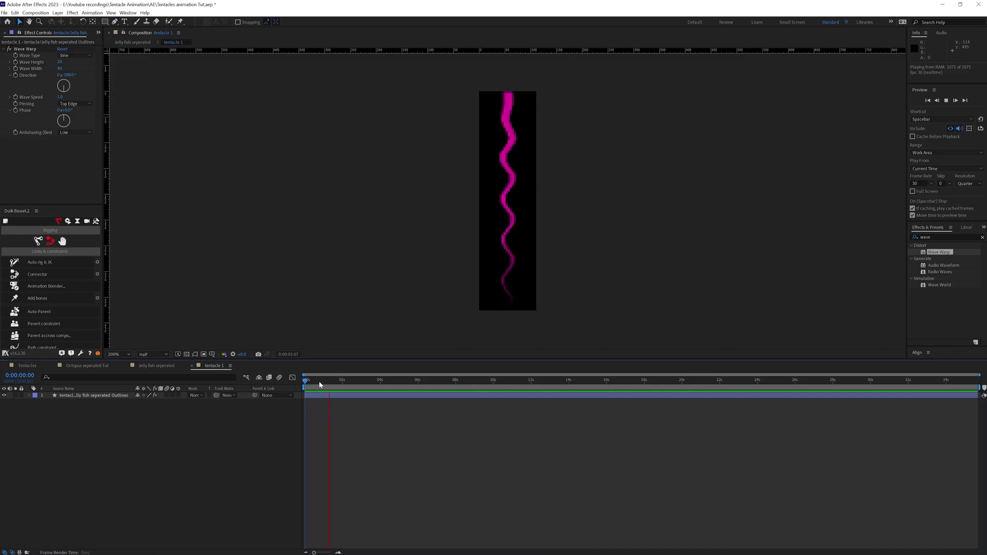
pyautogui.press('space')
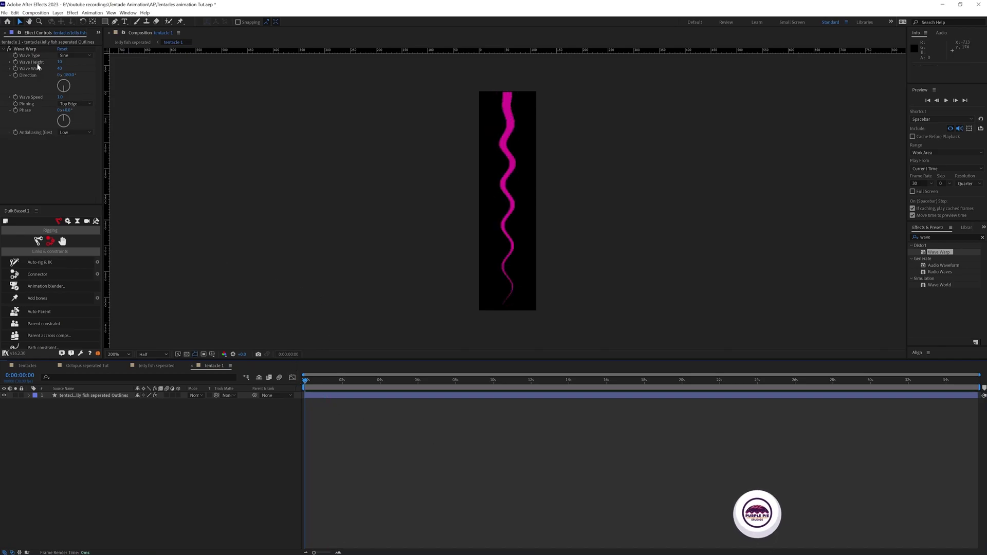
pyautogui.hotkey('ctrl', 's')
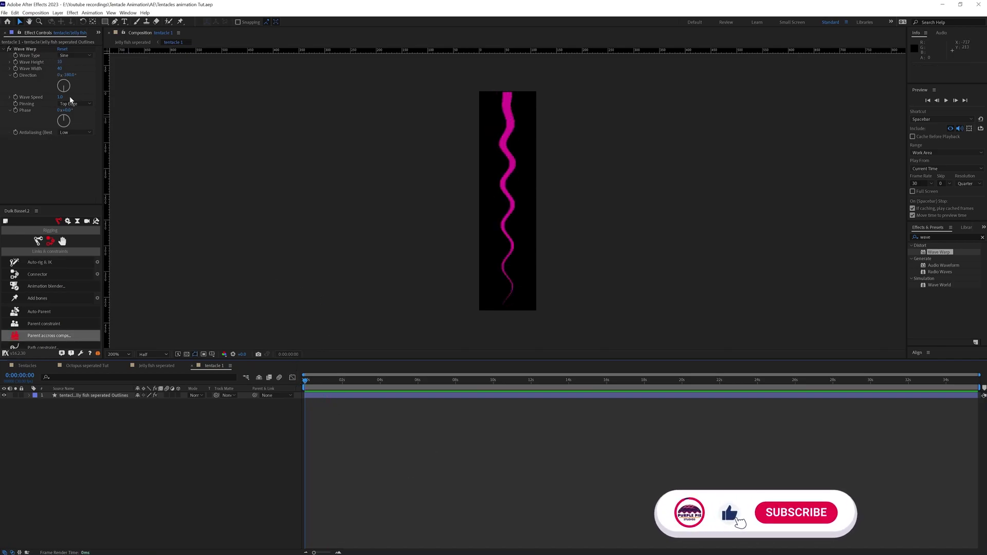
# Set Wave Warp's Wave Height to 12 and Wave Width to about 119, and preview the smoother wave.
pyautogui.moveTo(59, 69); pyautogui.dragTo(330, 53)
pyautogui.click(59, 62)
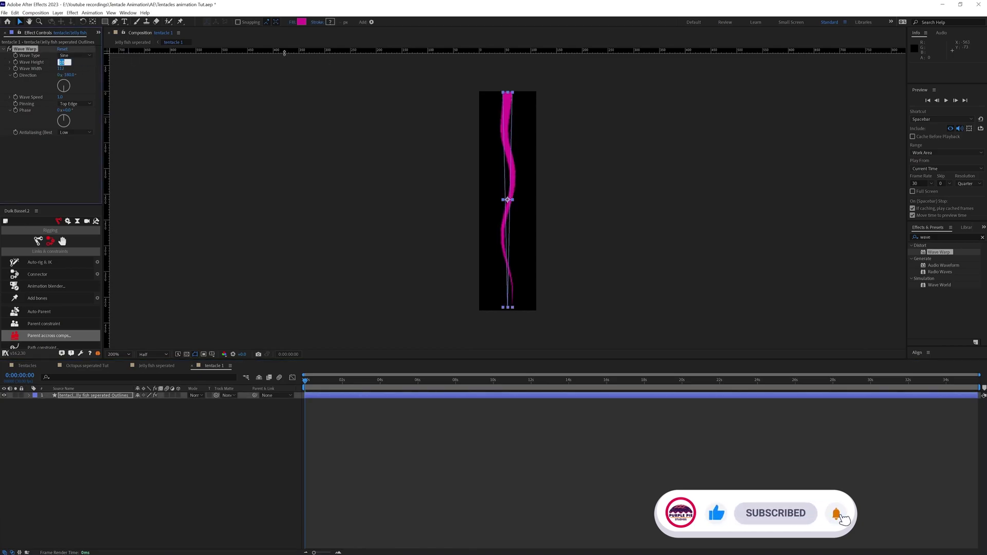
pyautogui.write('12')
pyautogui.press('Return')
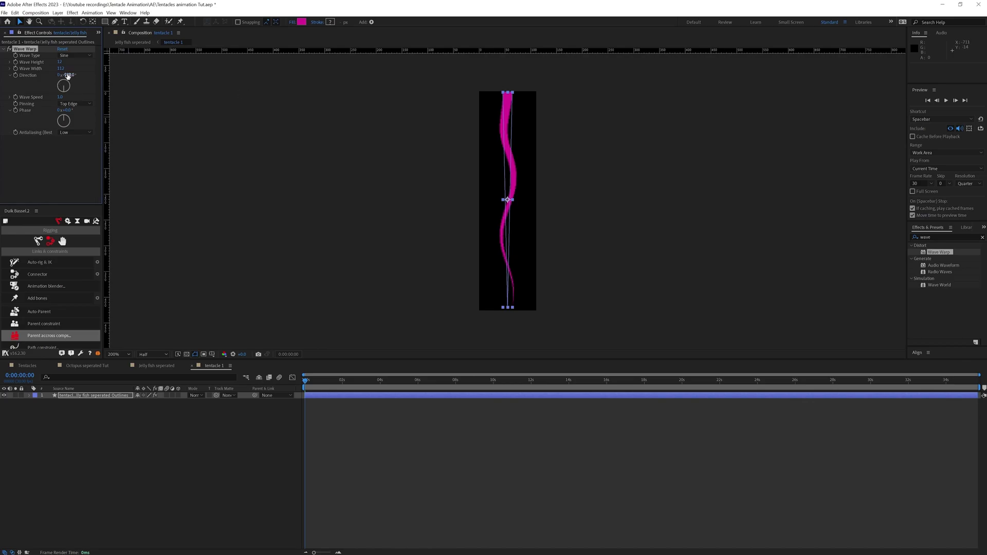
pyautogui.click(75, 70)
pyautogui.moveTo(61, 69); pyautogui.dragTo(74, 64)
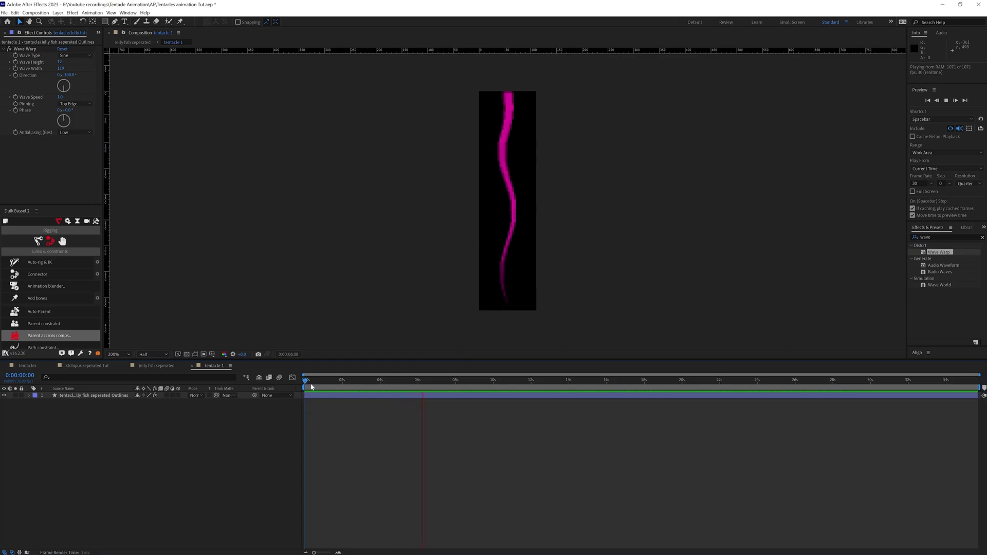
pyautogui.press('space')
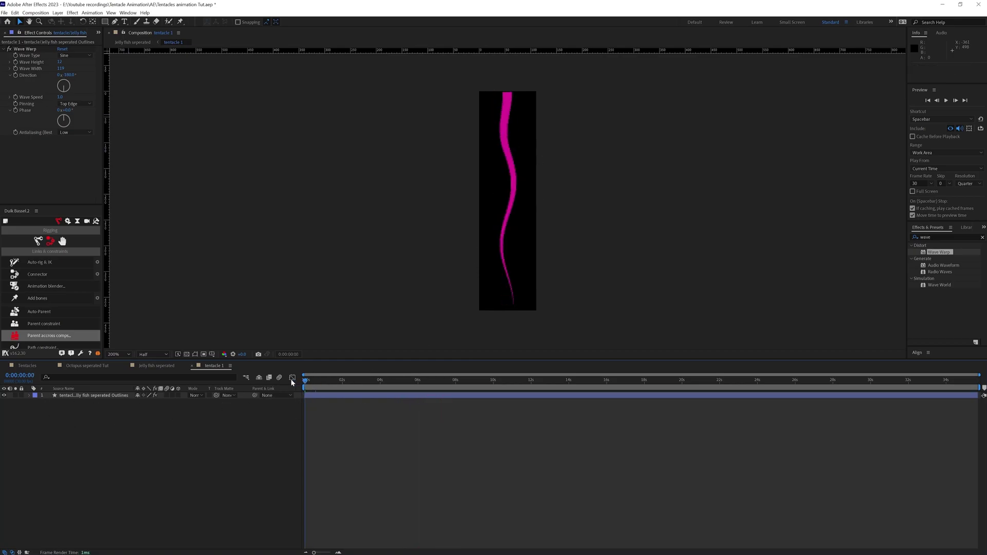
# Add the expression wiggle(1,40); to Wave Warp's Wave Width and preview the varied wave motion.
pyautogui.keyDown('alt'); pyautogui.click(16, 68); pyautogui.keyUp('alt')
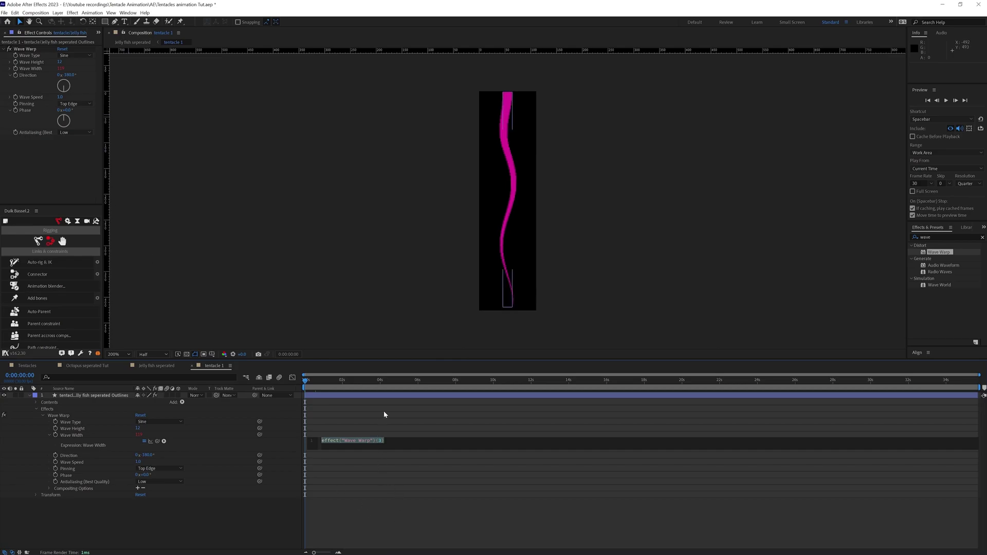
pyautogui.write('wiggle(1,40);')
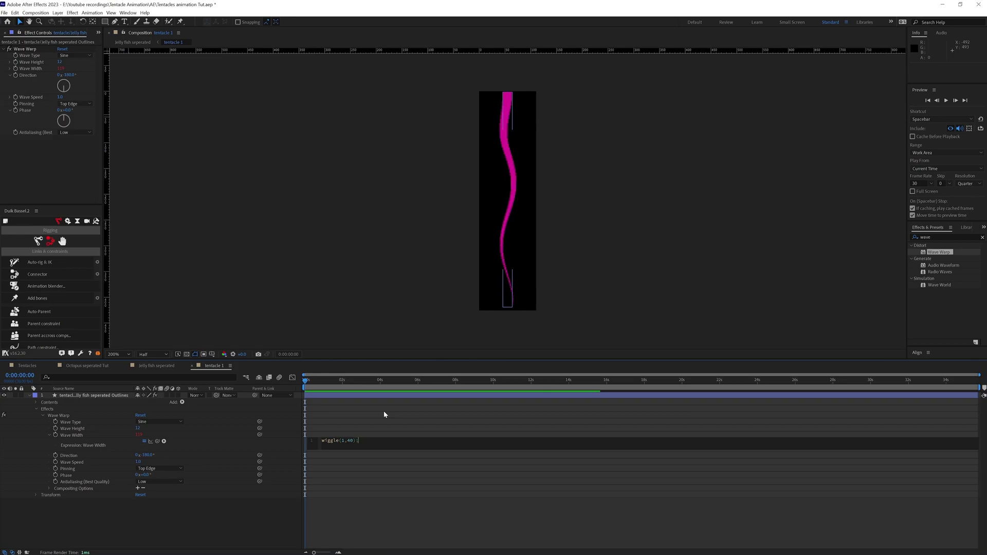
pyautogui.hotkey('ctrl', 'a')
pyautogui.click(359, 408)
pyautogui.press('space')
pyautogui.press('space')
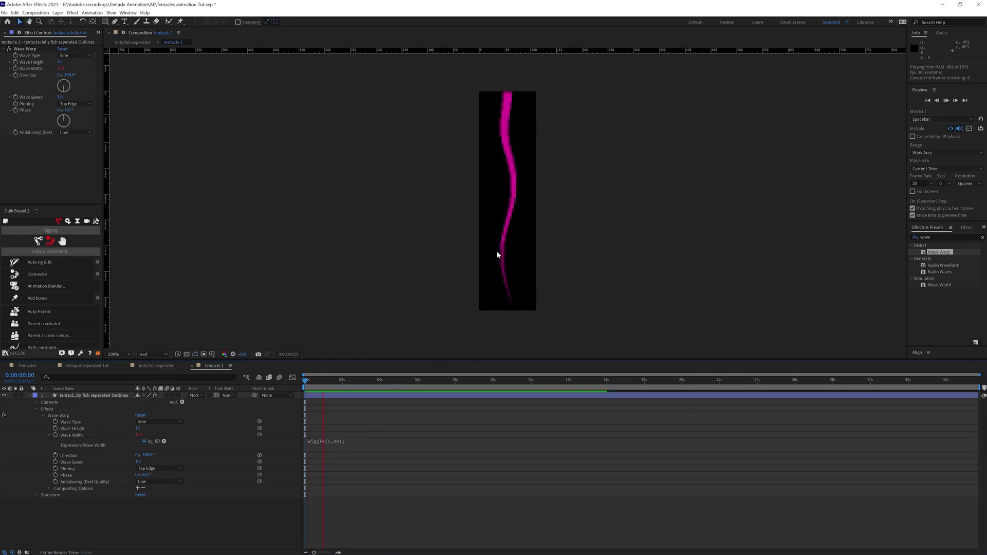
pyautogui.click(342, 441)
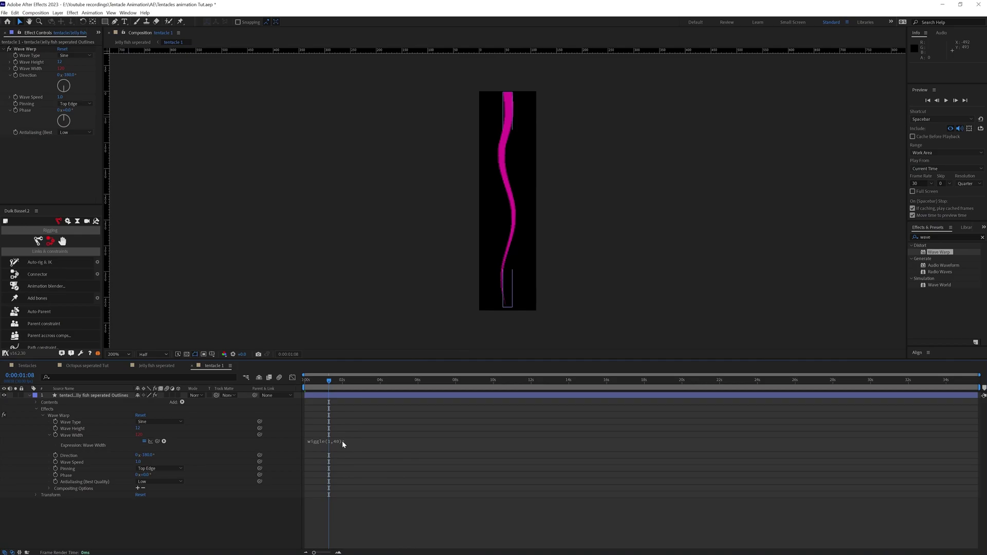
# Change Wave Warp's Wave Width expression to wiggle(1,20); and preview the tentacle from the first frame.
pyautogui.click(350, 441)
pyautogui.press('BackSpace')
pyautogui.write('2')
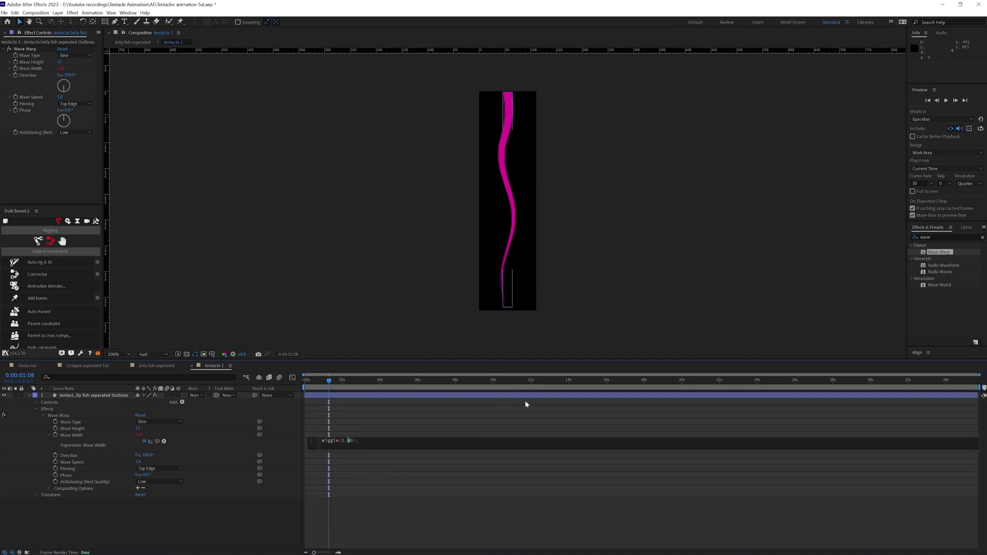
pyautogui.click(526, 402)
pyautogui.moveTo(329, 381); pyautogui.dragTo(305, 386)
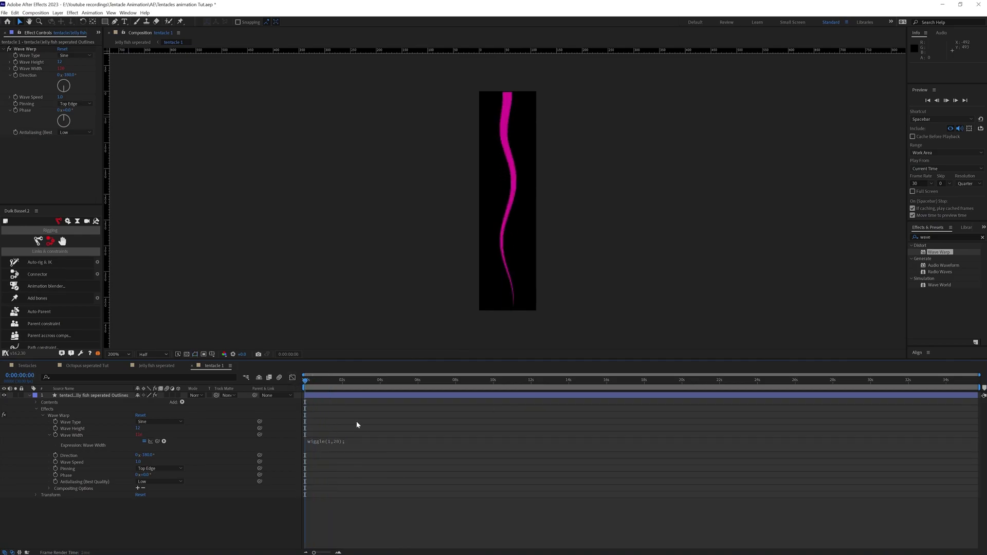
pyautogui.press('space')
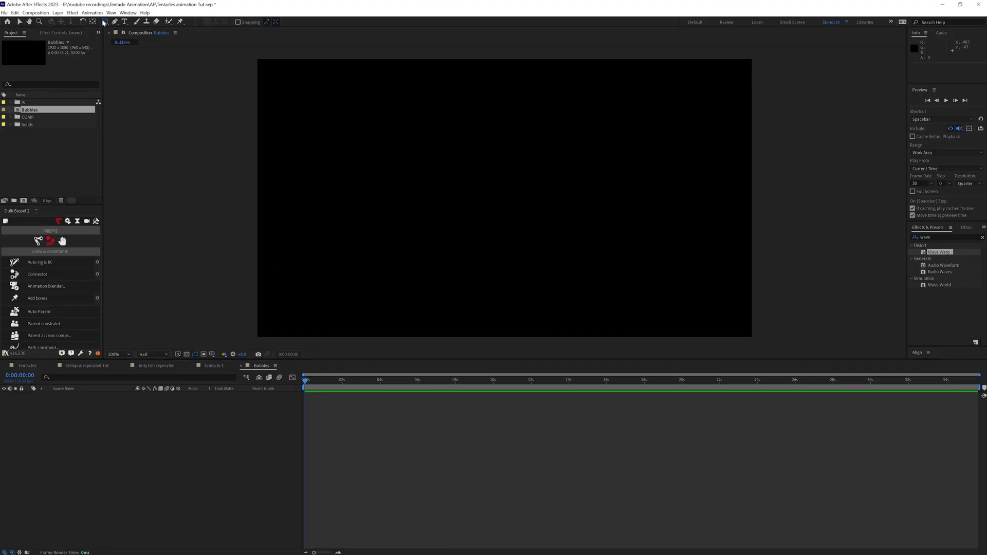
# Draw a small white-filled circle with the Ellipse tool near the middle of the Bubbles composition.
pyautogui.click(123, 38)
pyautogui.moveTo(484, 189); pyautogui.dragTo(502, 201)
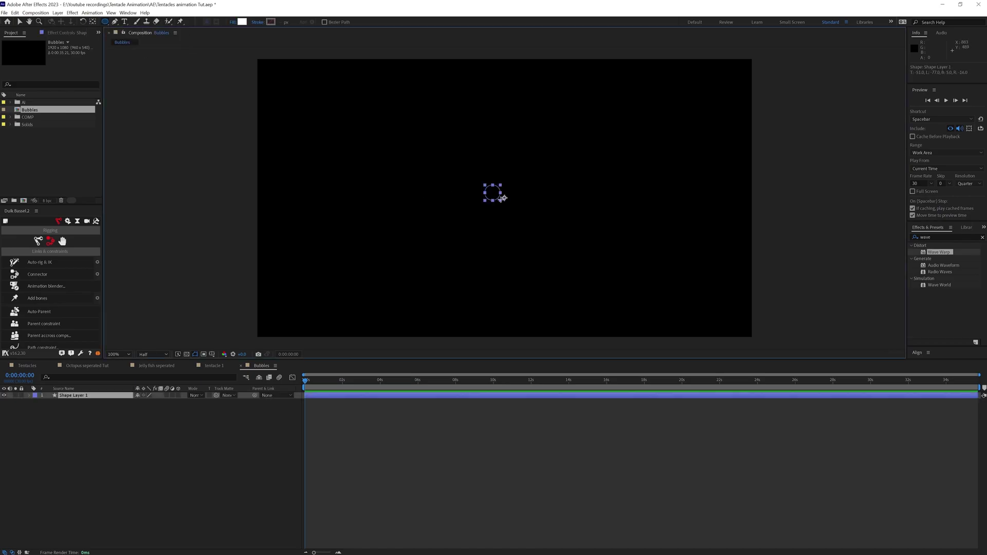
pyautogui.click(242, 22)
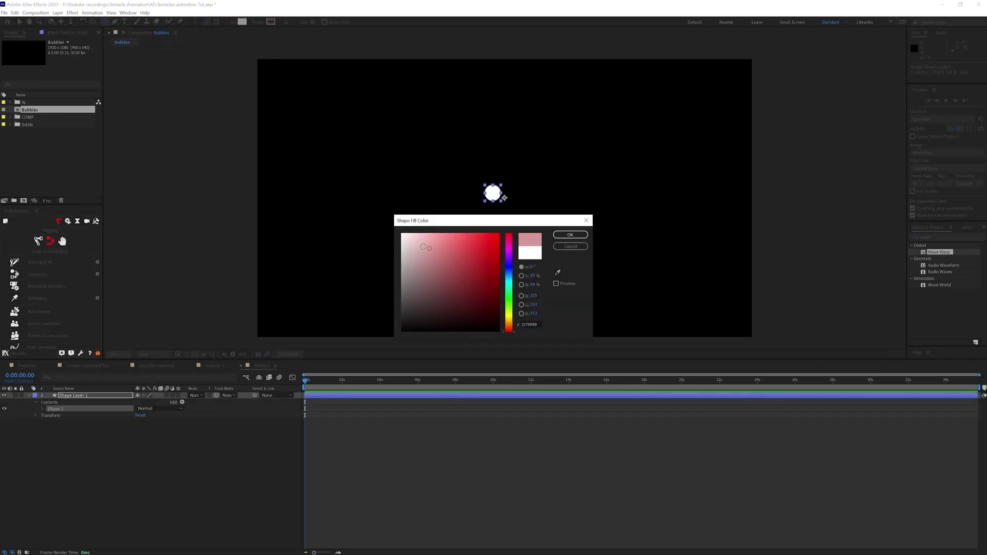
pyautogui.click(570, 235)
# Rename the circle's shape layer as C1.
pyautogui.click(119, 396)
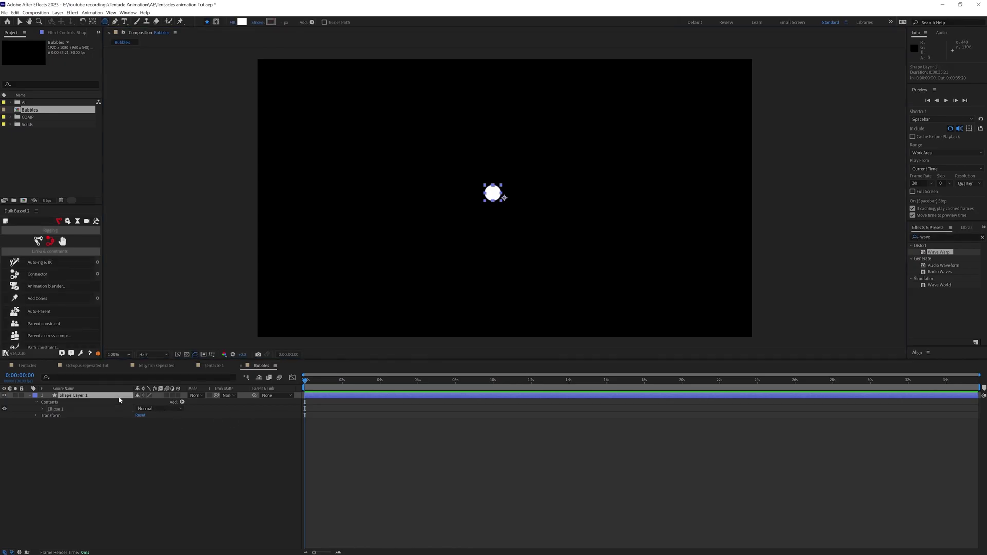
pyautogui.press('Return')
pyautogui.write('C')
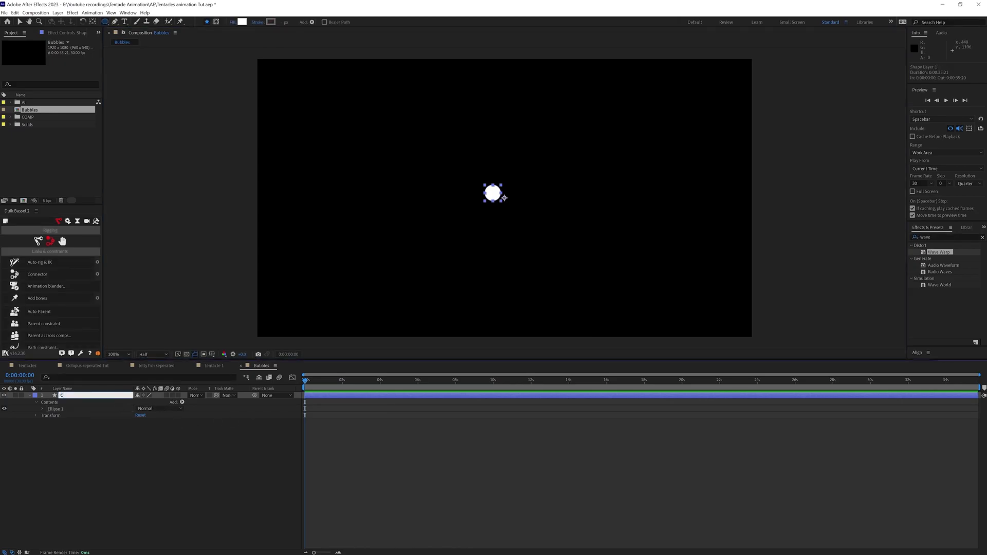
pyautogui.write('1')
pyautogui.press('Return')
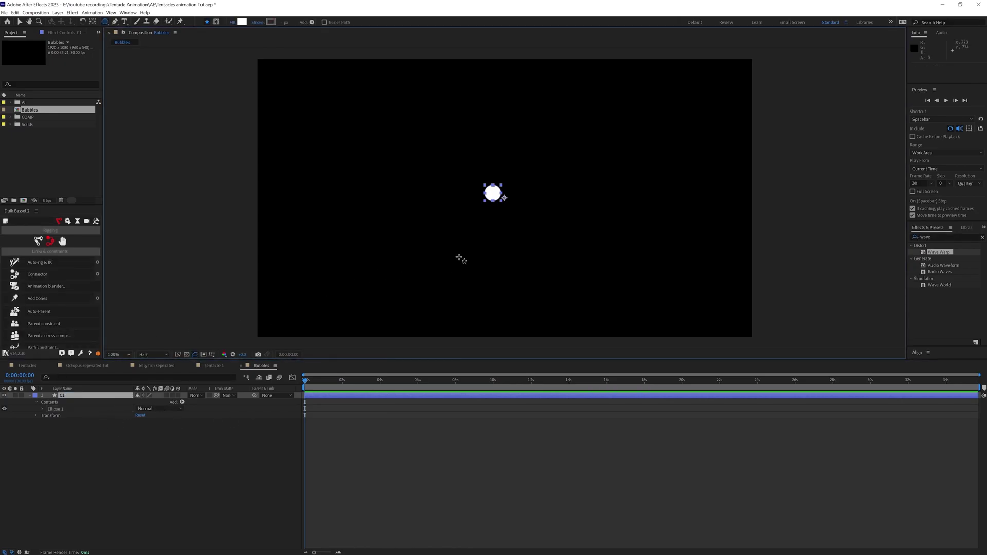
# Centre the C1 layer's anchor point on the circle and move the circle straight down to the lower part of the frame.
pyautogui.press('v')
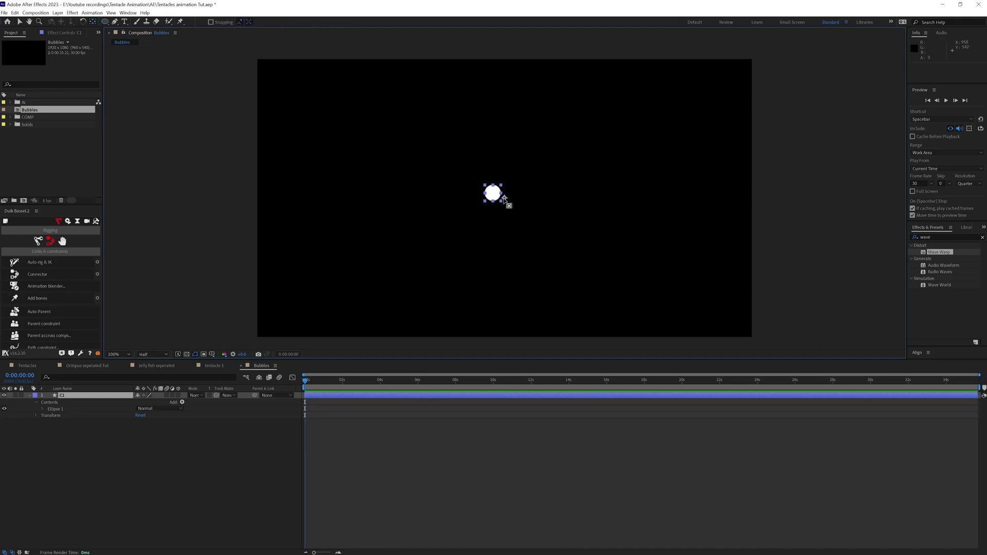
pyautogui.moveTo(504, 199); pyautogui.dragTo(493, 194)
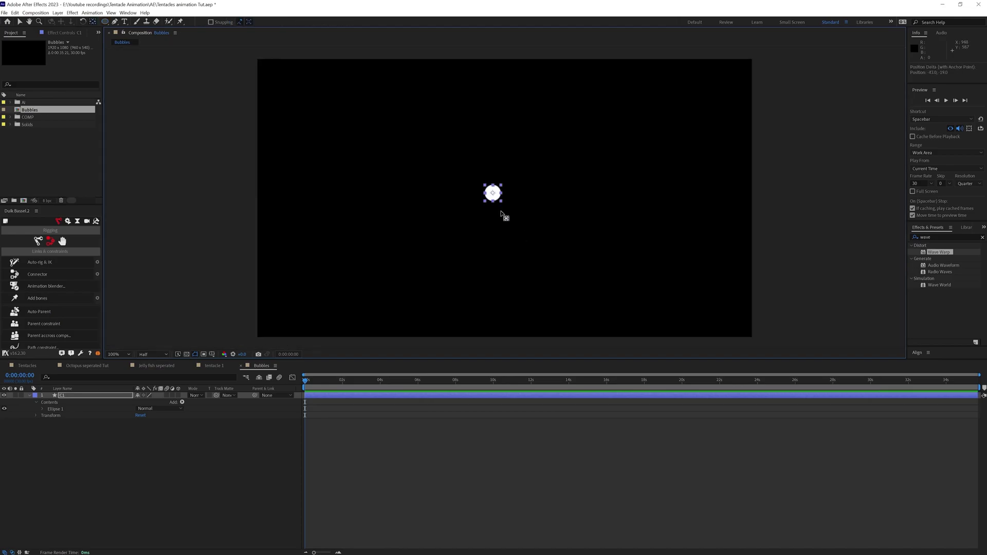
pyautogui.moveTo(491, 205); pyautogui.dragTo(491, 288)
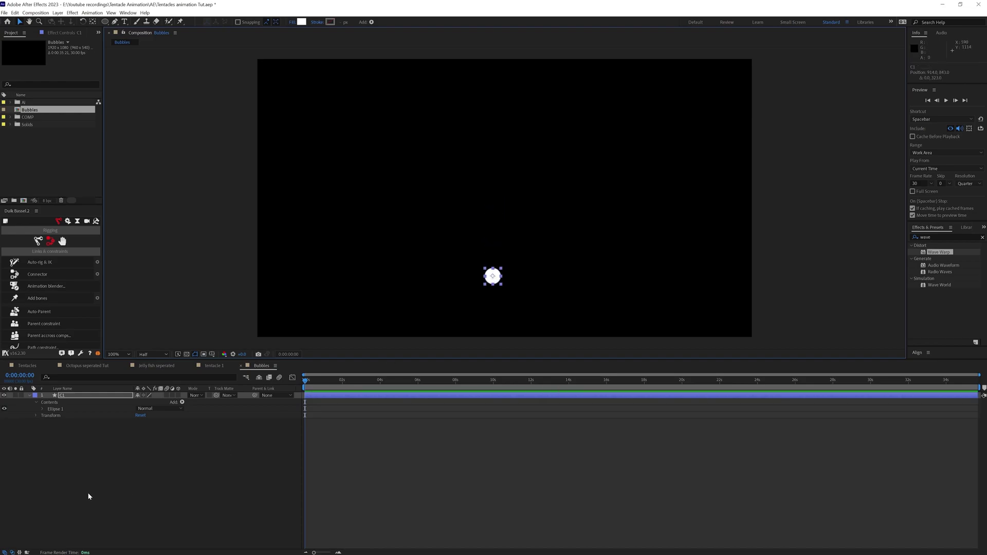
# Add Position and Scale keyframes to C1 at the first frame and show both animated properties together.
pyautogui.press('p')
pyautogui.click(49, 403)
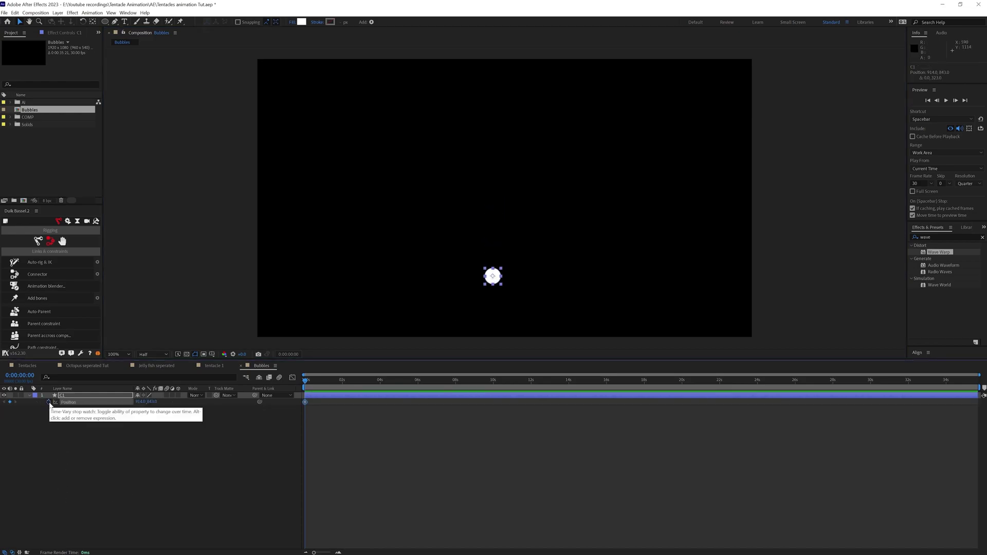
pyautogui.press('s')
pyautogui.click(49, 403)
pyautogui.press('u')
# At 0:25, move the circle up near the frame's upper edge and bend its motion path into an S-curve.
pyautogui.press('=')
pyautogui.press('=')
pyautogui.press('-')
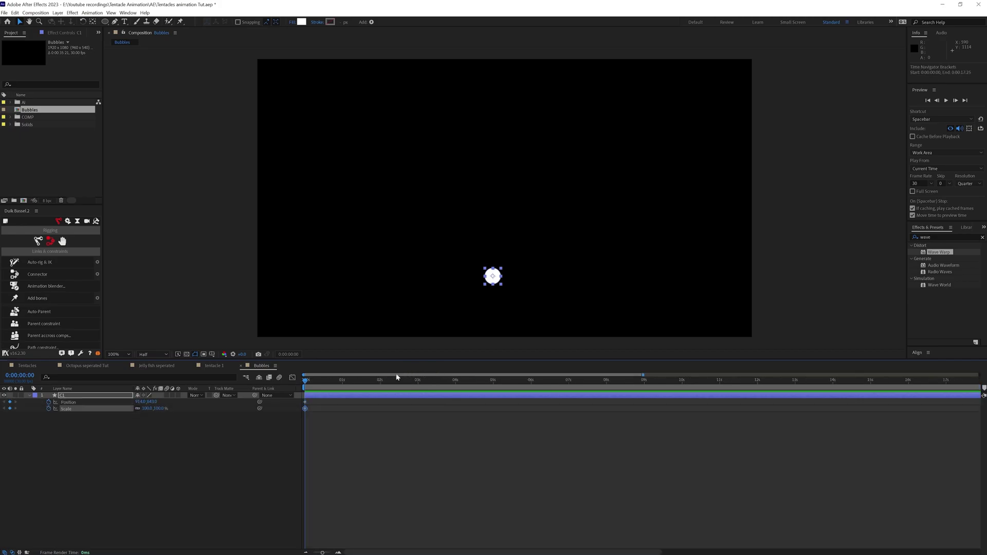
pyautogui.moveTo(330, 388); pyautogui.dragTo(337, 387)
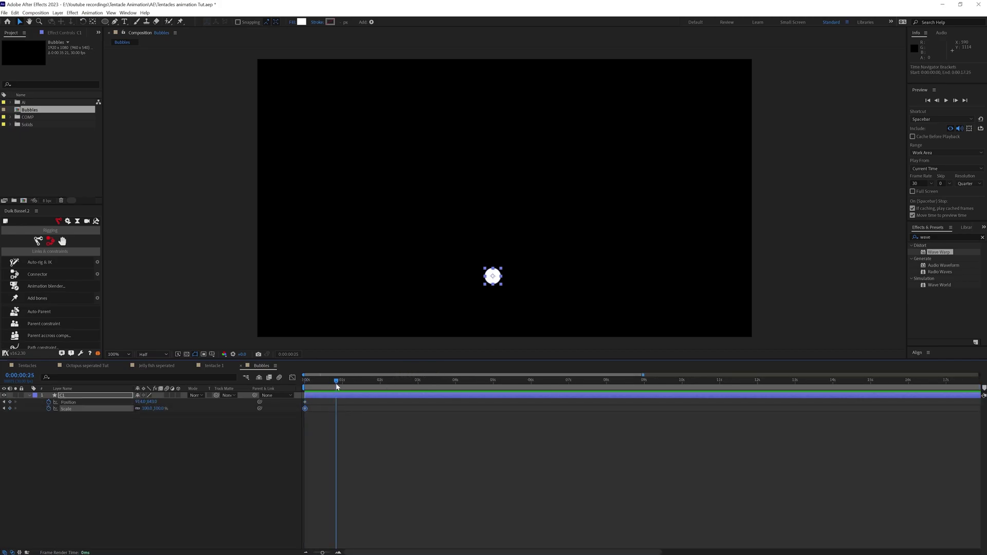
pyautogui.moveTo(495, 277); pyautogui.dragTo(501, 114)
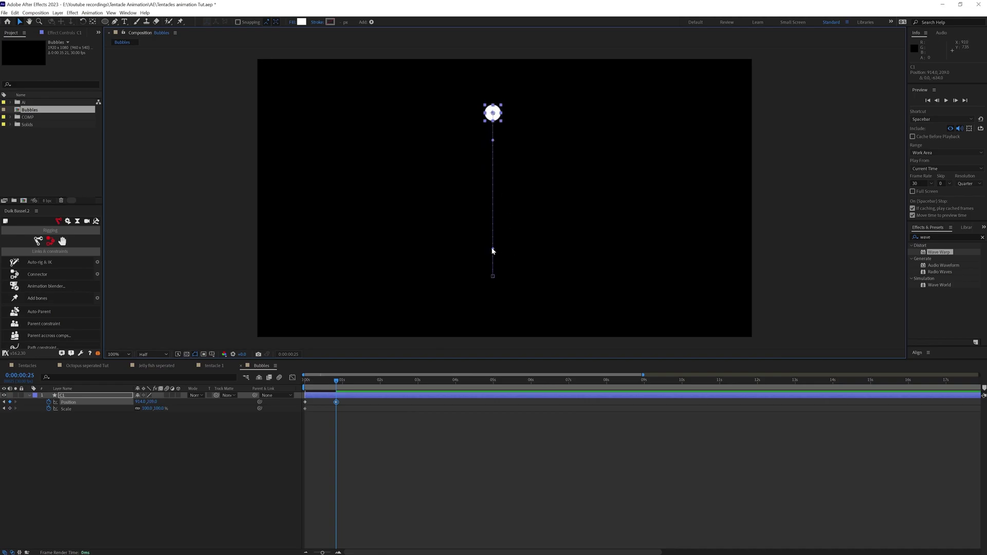
pyautogui.moveTo(492, 250); pyautogui.dragTo(446, 231)
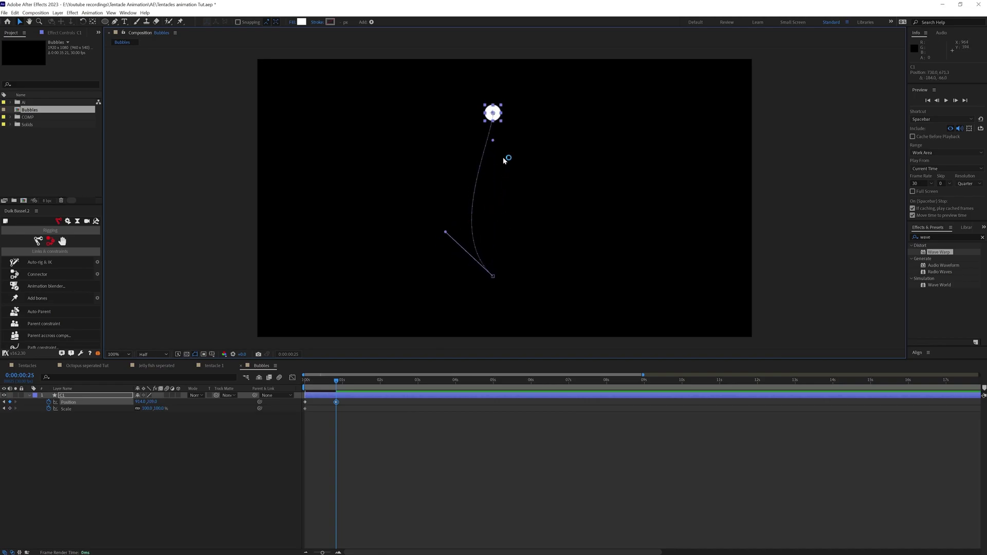
pyautogui.moveTo(493, 141); pyautogui.dragTo(519, 171)
pyautogui.moveTo(494, 114); pyautogui.dragTo(493, 92)
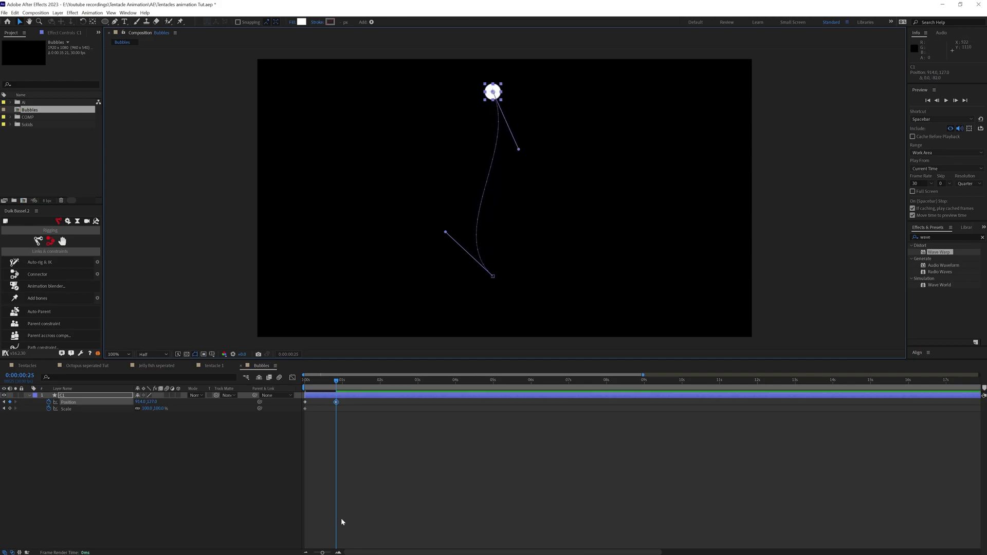
# Add a Scale keyframe to C1 at 0:25 and set its value to 8%.
pyautogui.click(9, 409)
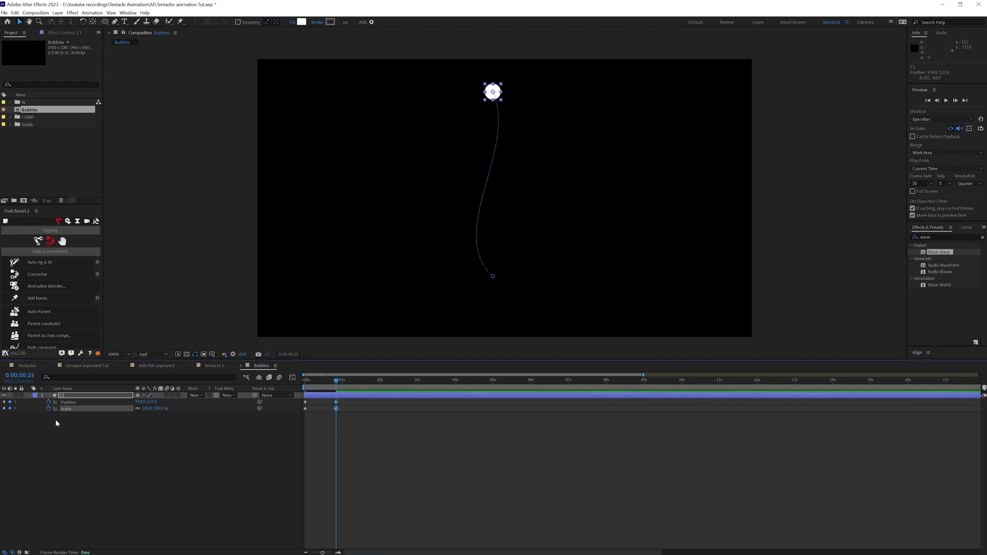
pyautogui.moveTo(146, 409); pyautogui.dragTo(137, 415)
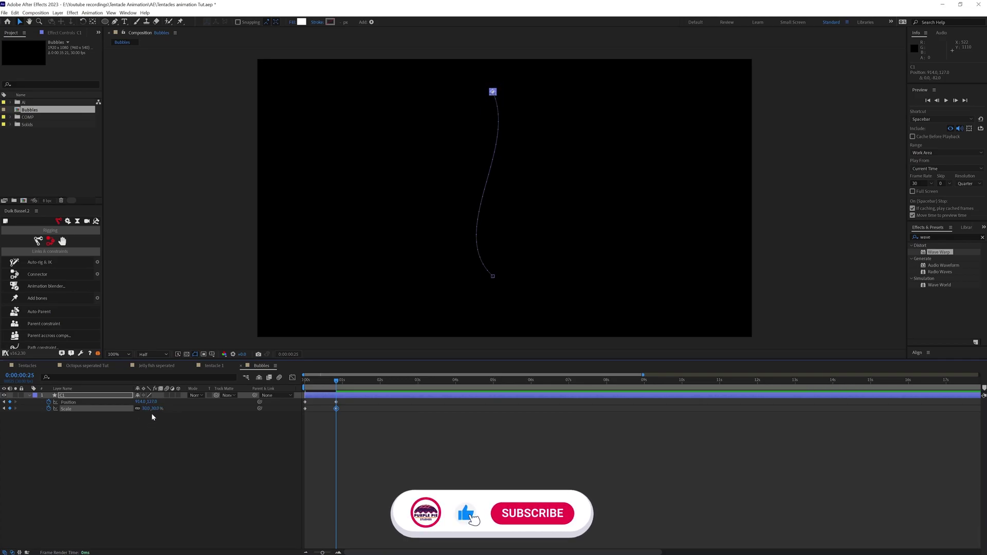
pyautogui.click(154, 413)
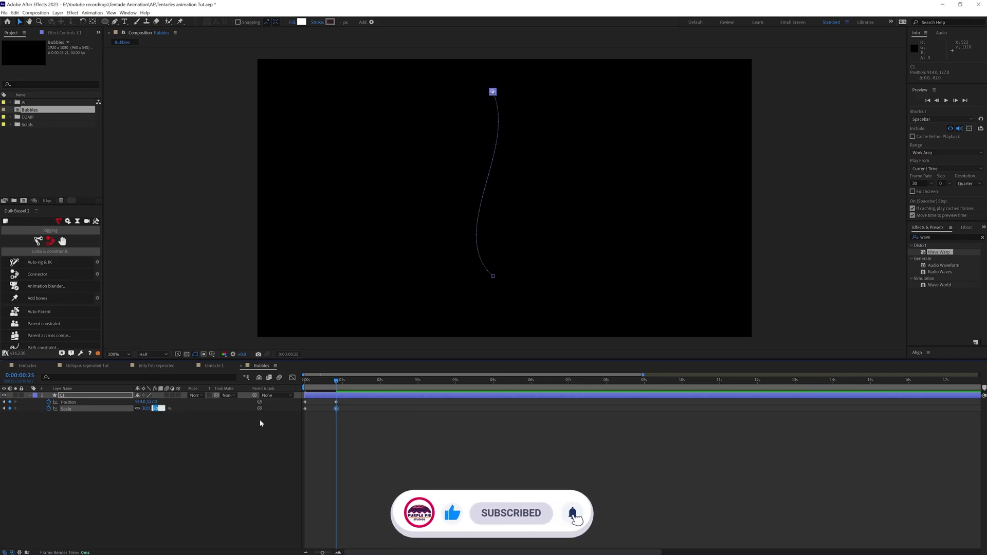
pyautogui.write('8')
pyautogui.press('Return')
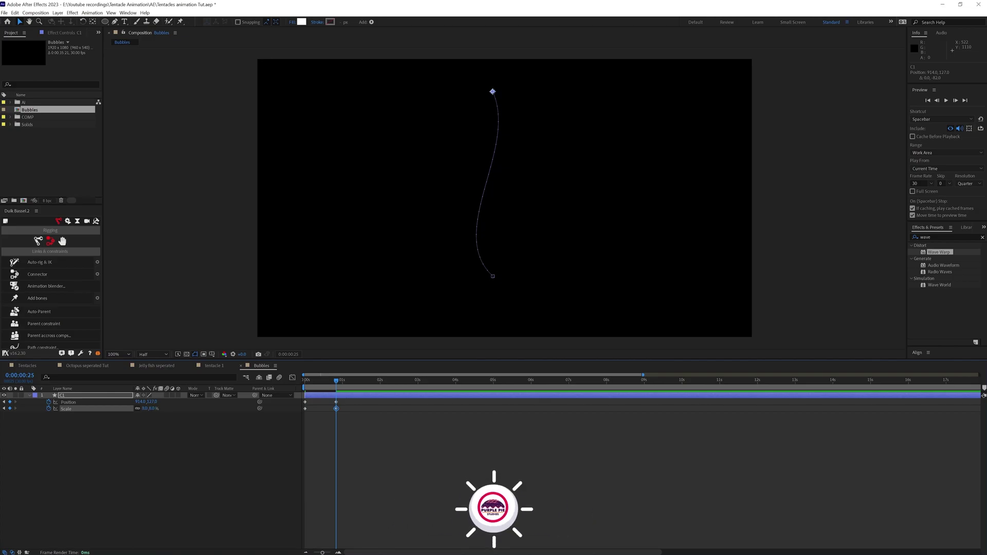
# Set C1's Scale to about 140% at 0:11 and about 40% at the first frame.
pyautogui.press('=')
pyautogui.press('=')
pyautogui.moveTo(618, 496); pyautogui.dragTo(720, 500)
pyautogui.click(360, 384)
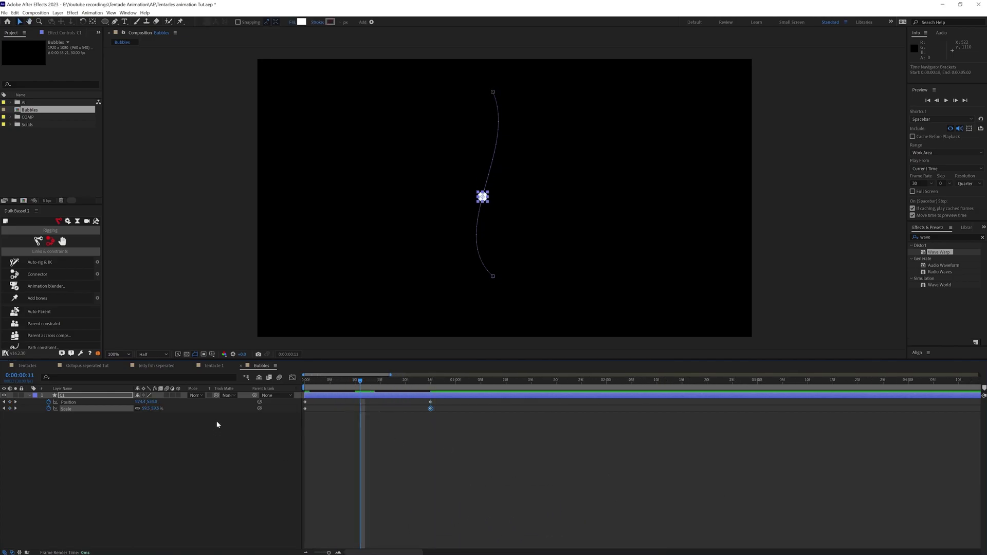
pyautogui.moveTo(154, 408); pyautogui.dragTo(181, 407)
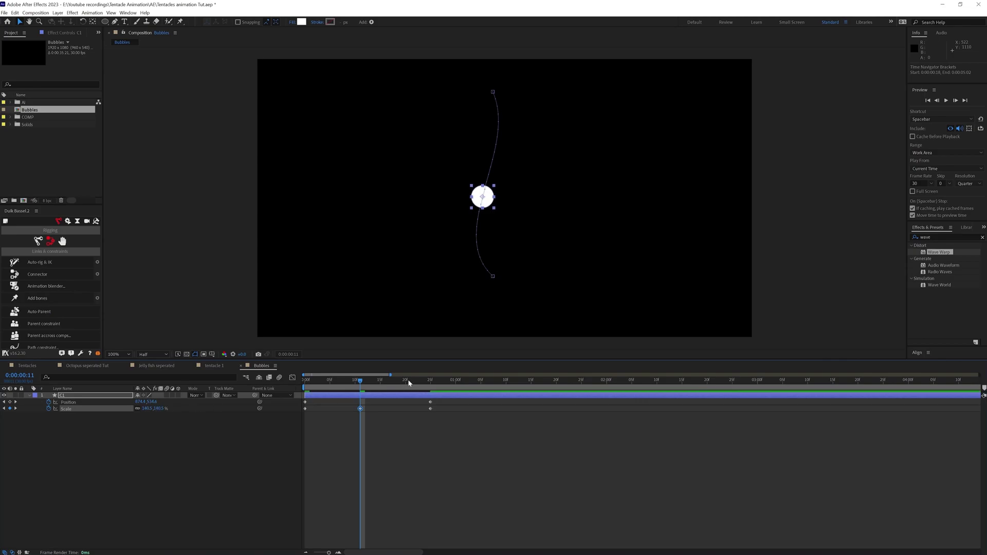
pyautogui.moveTo(343, 389); pyautogui.dragTo(302, 391)
pyautogui.moveTo(157, 409); pyautogui.dragTo(137, 415)
# Apply Easy Ease to C1's keyframes, make the middle Scale keyframe Auto Bezier, and preview the rising circle.
pyautogui.moveTo(441, 400); pyautogui.dragTo(288, 430)
pyautogui.click(427, 387)
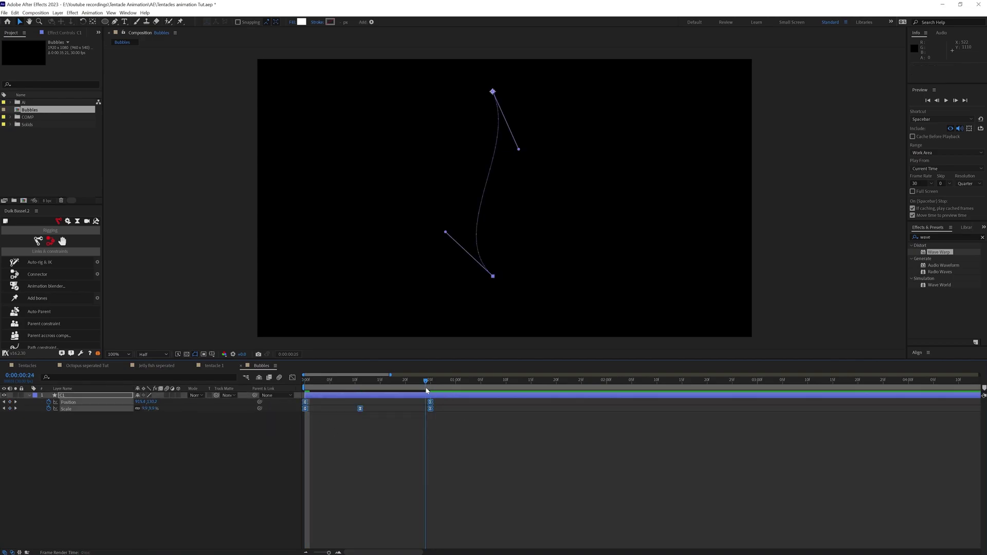
pyautogui.keyDown('ctrl'); pyautogui.click(361, 409); pyautogui.keyUp('ctrl')
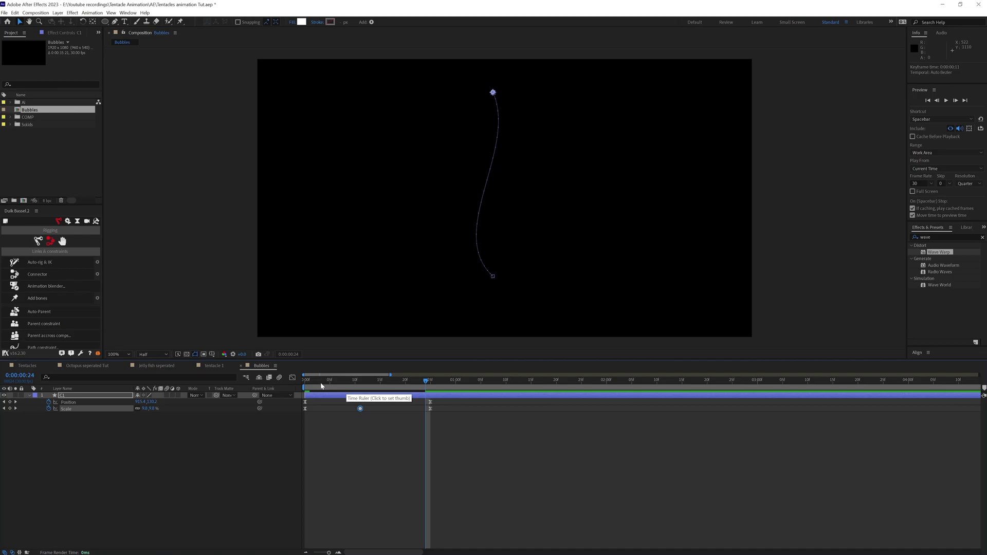
pyautogui.press('Home')
pyautogui.click(344, 463)
pyautogui.click(343, 464)
pyautogui.press('space')
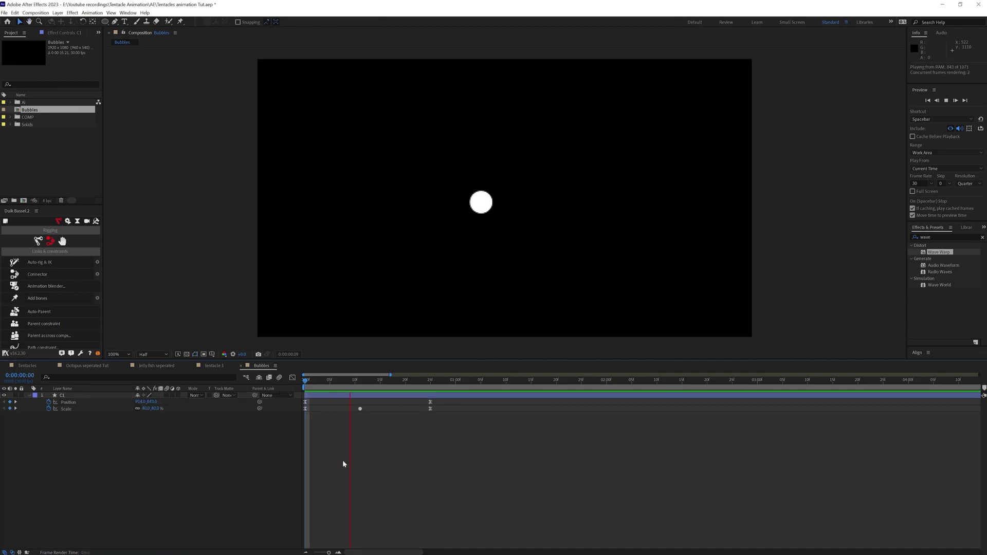
# Stretch C1's Position and Scale keyframes proportionally to end at about 1:13, preview, and shorten the span to end at about 1:03.
pyautogui.click(320, 382)
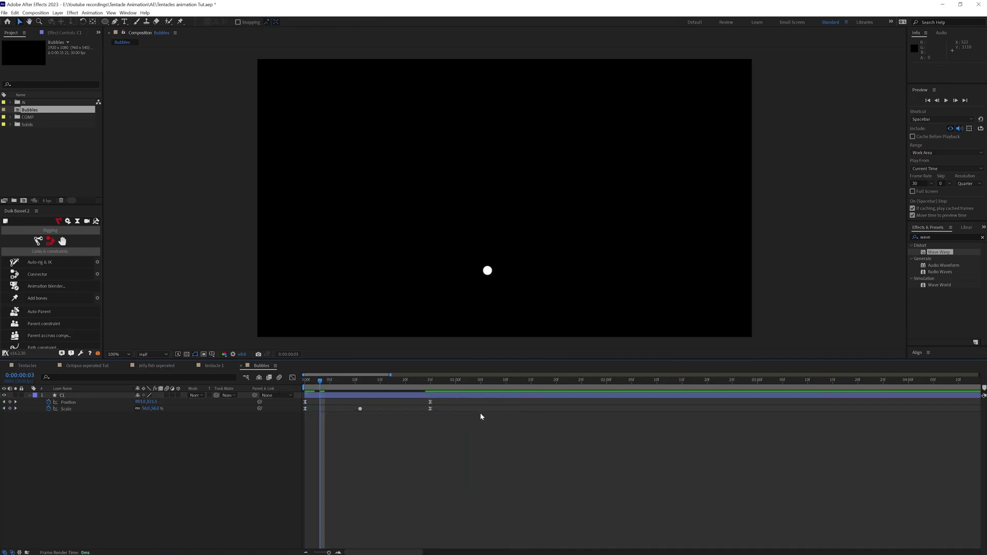
pyautogui.moveTo(496, 395); pyautogui.dragTo(315, 431)
pyautogui.moveTo(443, 406); pyautogui.dragTo(288, 436)
pyautogui.moveTo(431, 408); pyautogui.dragTo(522, 411)
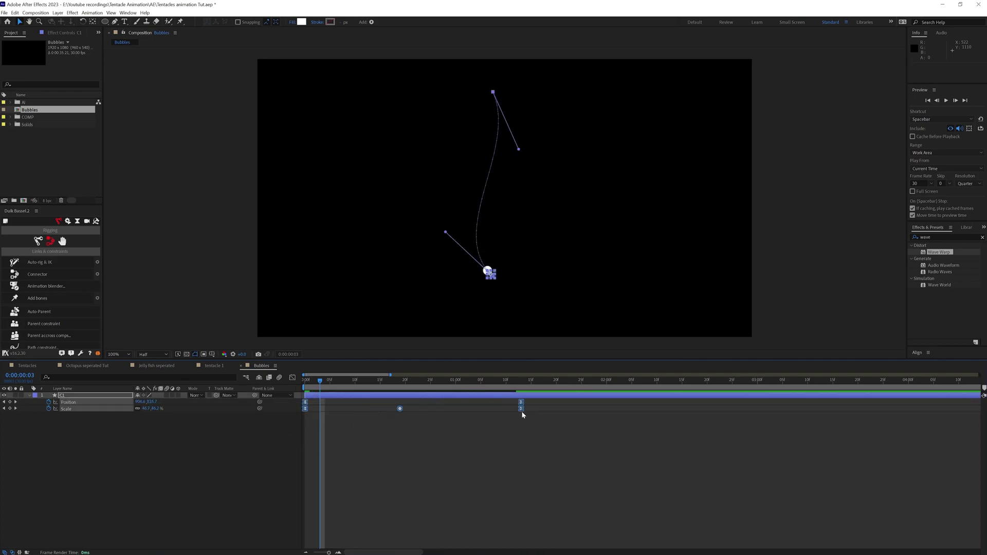
pyautogui.click(512, 449)
pyautogui.press('Home')
pyautogui.press('space')
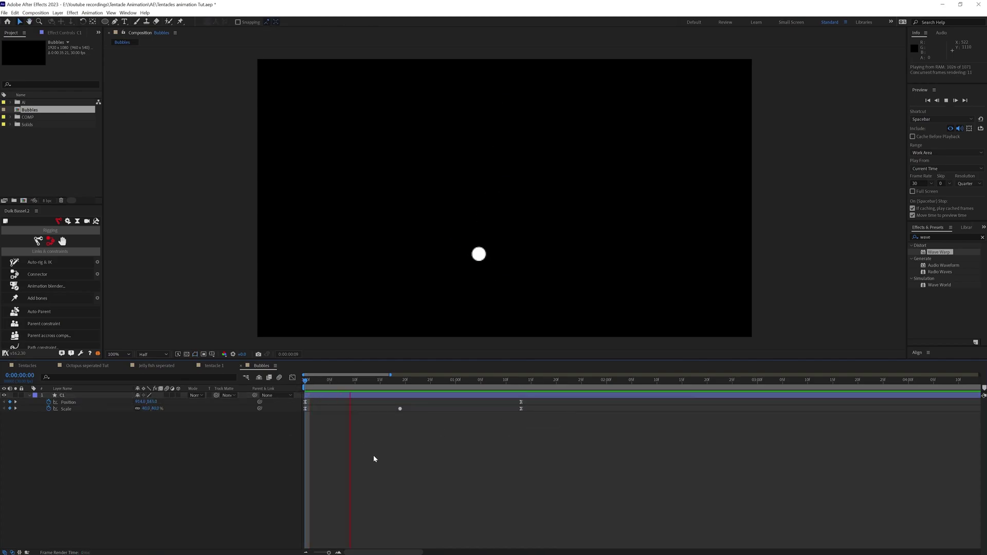
pyautogui.click(356, 383)
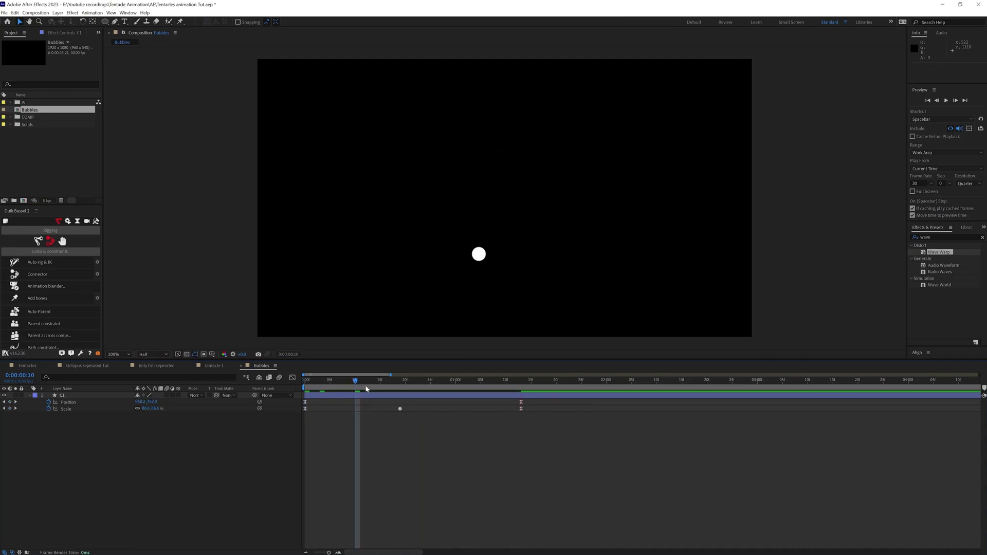
pyautogui.hotkey('ctrl', 'z')
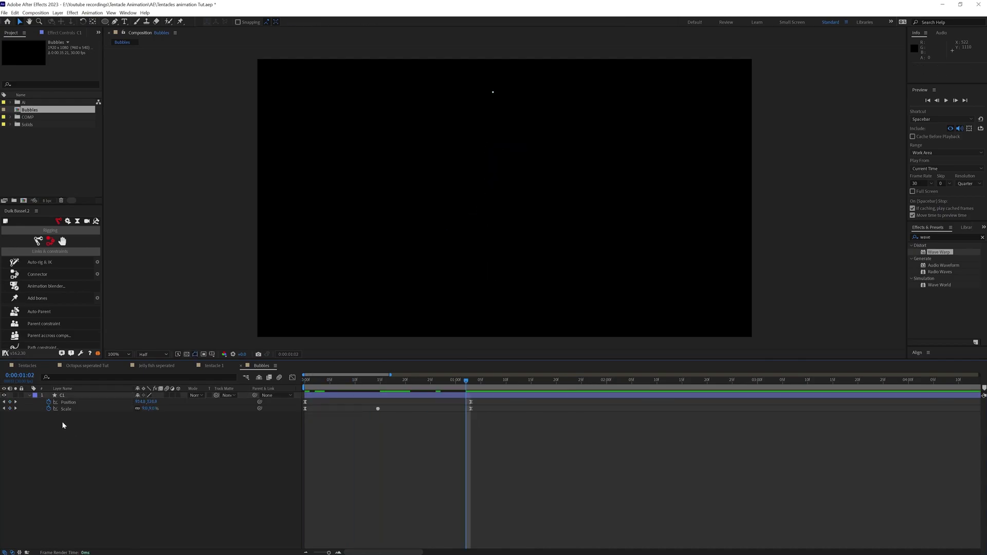
# Add the expression loopIn()+loopOut()-value; to both C1's Position and Scale.
pyautogui.keyDown('alt'); pyautogui.click(49, 404); pyautogui.keyUp('alt')
pyautogui.write('loop')
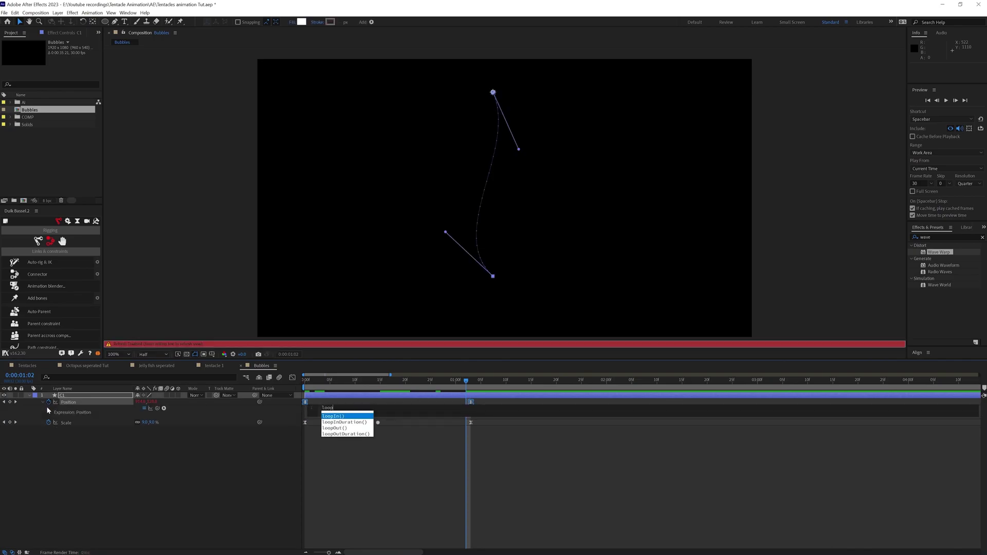
pyautogui.write('In()+loopOut()-value;')
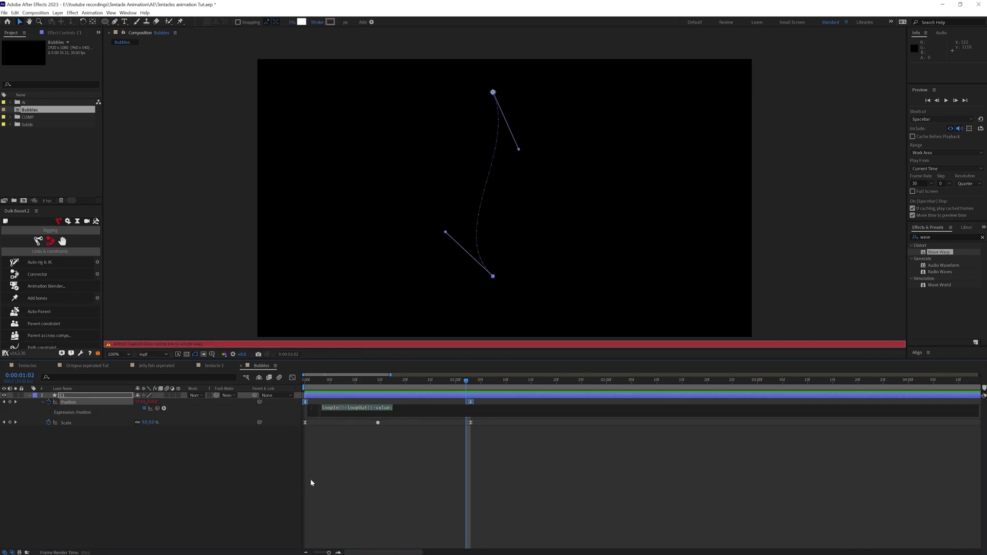
pyautogui.click(50, 426)
pyautogui.keyDown('alt'); pyautogui.click(48, 422); pyautogui.keyUp('alt')
pyautogui.write('loopIn()+loopOut()-value;')
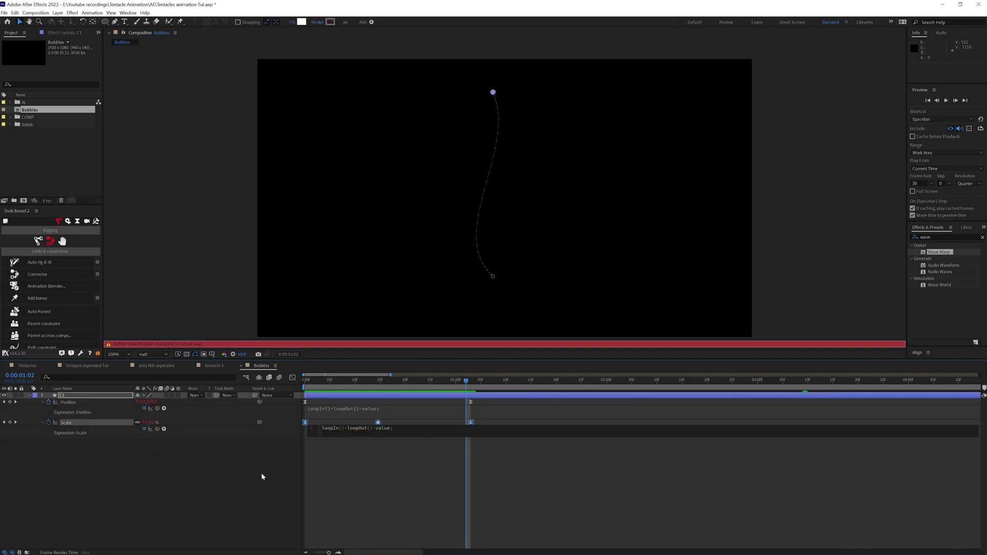
pyautogui.click(402, 476)
# Duplicate the C1 layer and offset the duplicate's start by 2 frames.
pyautogui.click(331, 393)
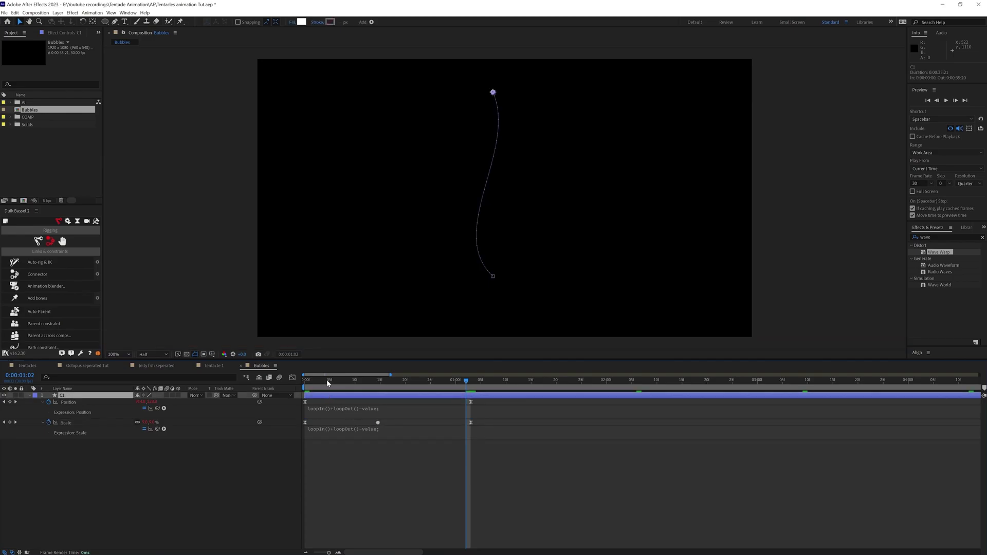
pyautogui.moveTo(325, 383); pyautogui.dragTo(335, 384)
pyautogui.hotkey('ctrl', 'd')
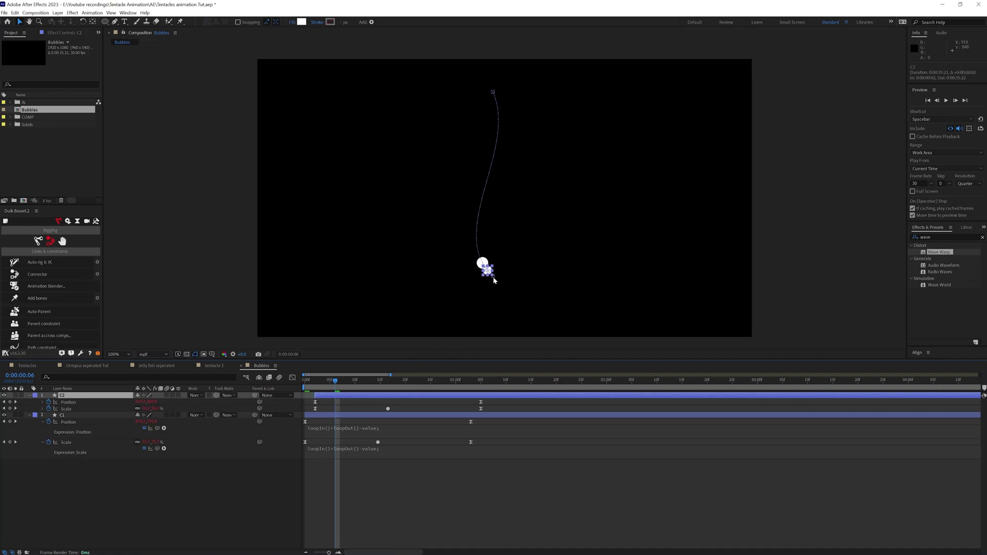
# Reshape C2's motion path by moving its ends and curve handles, and duplicate C2 with the copy starting one frame later.
pyautogui.click(492, 277)
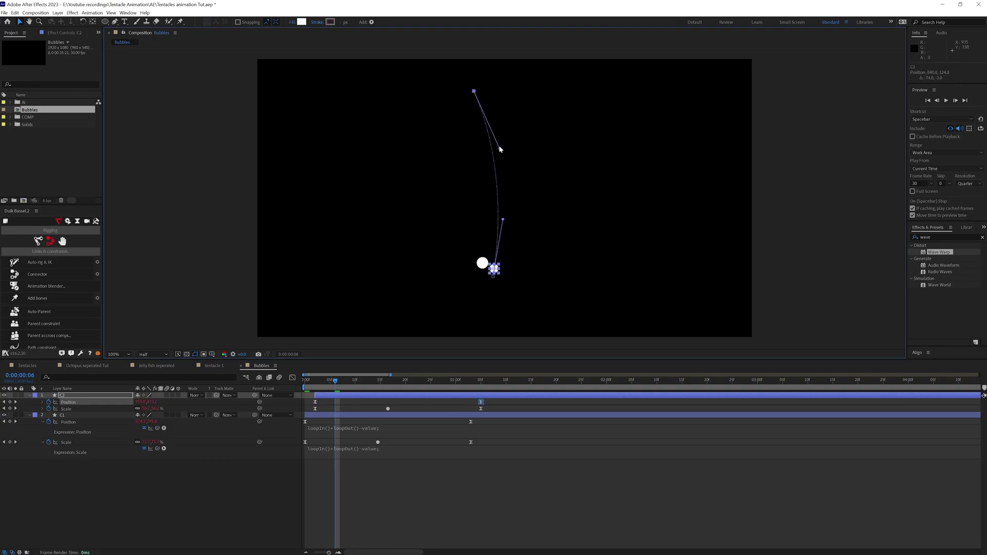
pyautogui.hotkey('ctrl', 'd')
pyautogui.hotkey('alt', 'pagedown')
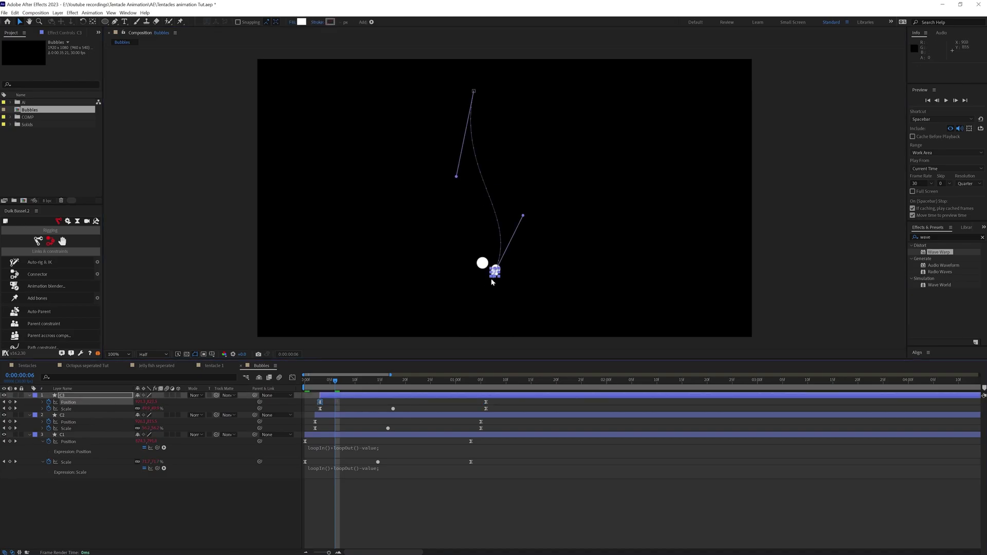
# Move the upper end of C3's motion path up and to the left, rebend the curve, and delete the stray Position keyframe at frame 6.
pyautogui.moveTo(474, 91); pyautogui.dragTo(449, 81)
pyautogui.moveTo(514, 149); pyautogui.dragTo(495, 142)
pyautogui.moveTo(329, 399); pyautogui.dragTo(344, 412)
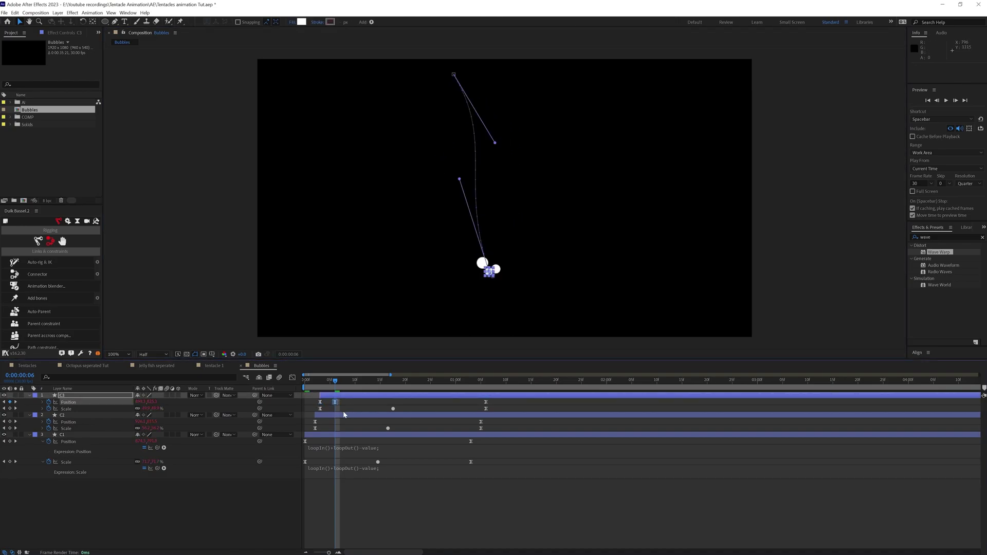
pyautogui.press('Delete')
pyautogui.moveTo(492, 273); pyautogui.dragTo(411, 251)
pyautogui.hotkey('ctrl', 'z')
# At 0:23, duplicate C2, place the copy at the top of the layer stack, and reshape the upper part of its motion path.
pyautogui.moveTo(302, 402); pyautogui.dragTo(421, 383)
pyautogui.click(350, 416)
pyautogui.hotkey('ctrl', 'd')
pyautogui.moveTo(351, 416); pyautogui.dragTo(353, 397)
pyautogui.moveTo(474, 91); pyautogui.dragTo(490, 83)
pyautogui.moveTo(472, 169); pyautogui.dragTo(474, 183)
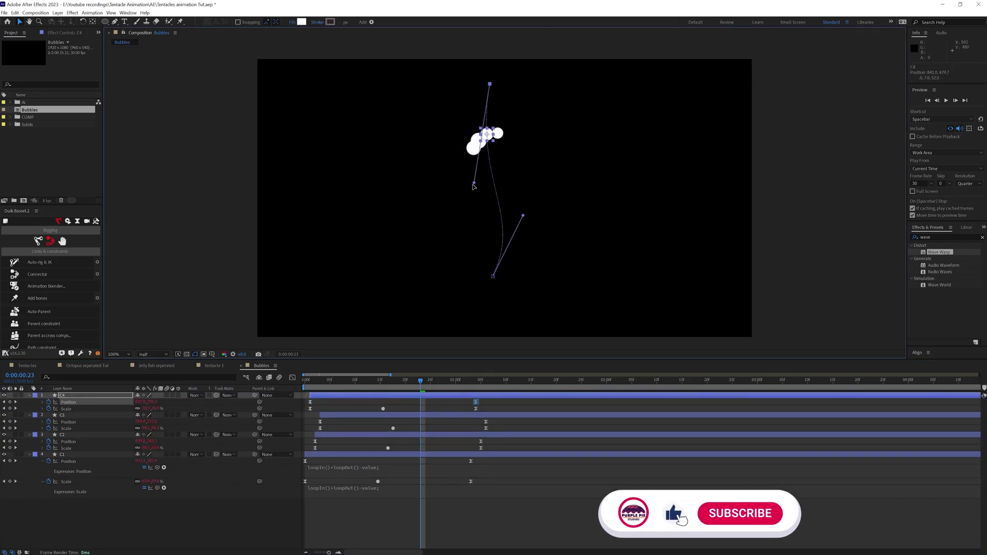
# Delay C4 to start at about frame 5, and duplicate it with a differently curved motion path starting at about frame 7.
pyautogui.moveTo(356, 396); pyautogui.dragTo(364, 397)
pyautogui.hotkey('ctrl', 'd')
pyautogui.moveTo(486, 276); pyautogui.dragTo(482, 274)
pyautogui.moveTo(496, 236); pyautogui.dragTo(467, 222)
pyautogui.moveTo(490, 84); pyautogui.dragTo(482, 85)
# Duplicate all five circle layers, stagger the copies' starts from about frame 8 to frame 18 above the originals, and preview.
pyautogui.click(316, 434)
pyautogui.hotkey('ctrl', 'a')
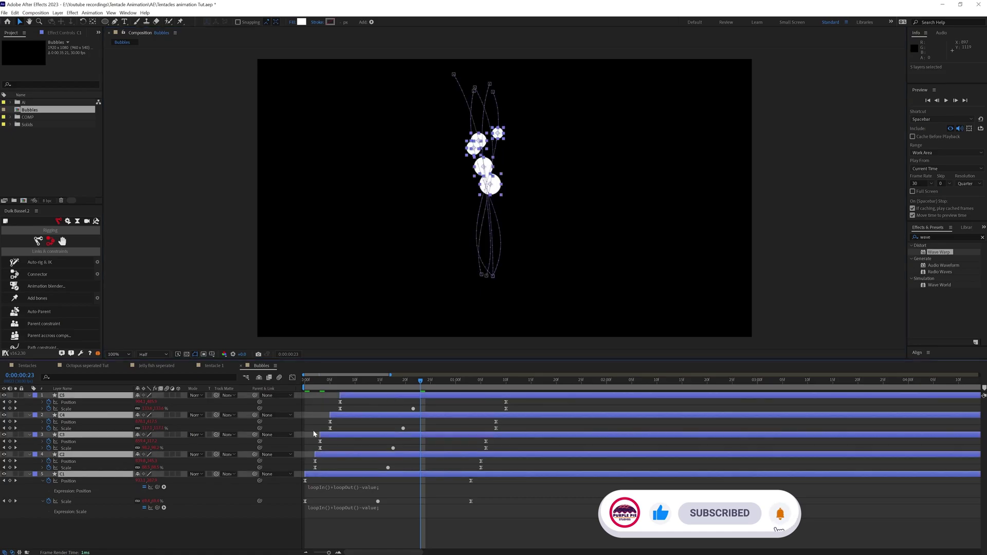
pyautogui.hotkey('ctrl', 'd')
pyautogui.moveTo(359, 421); pyautogui.dragTo(406, 408)
pyautogui.moveTo(469, 396); pyautogui.dragTo(484, 397)
pyautogui.press('space')
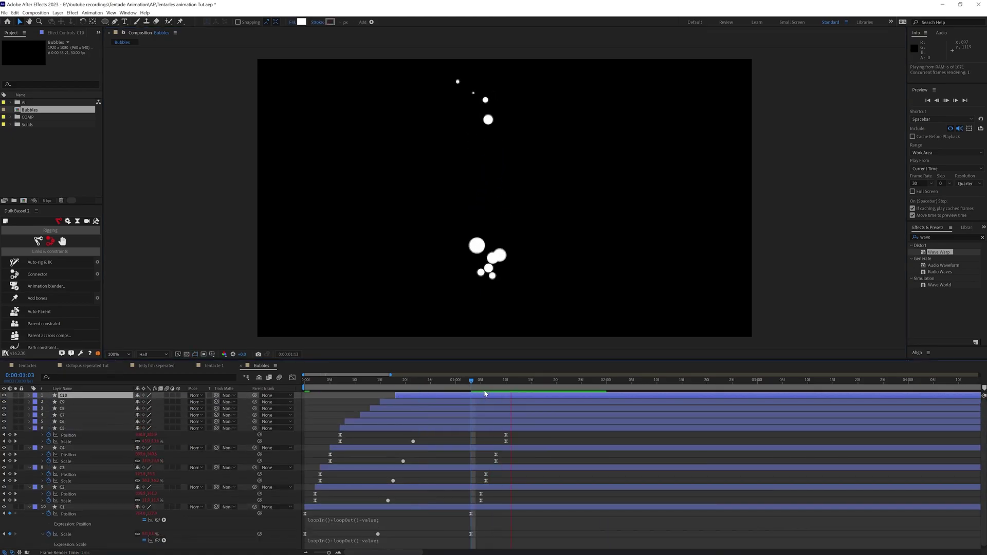